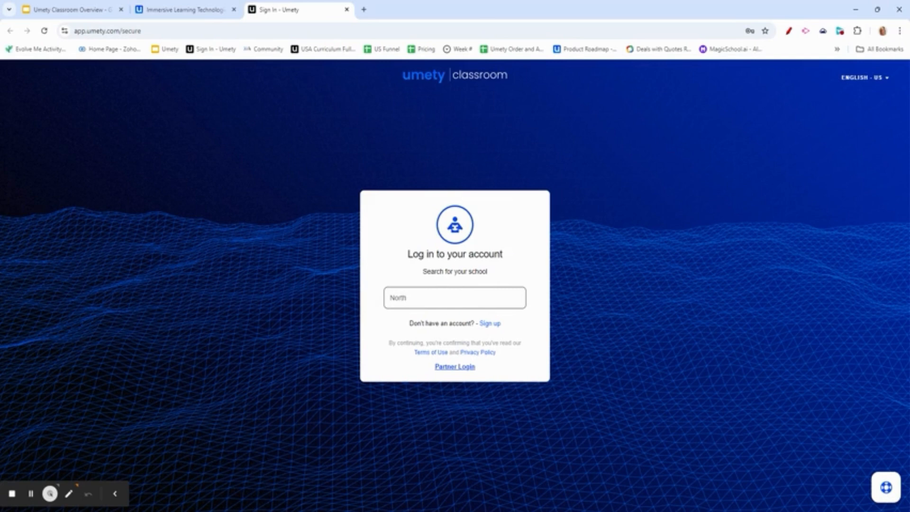
Step: Log in to the Umety North America School Demo with the pre-filled teacher account and open the content library
{"action": "left_click", "coordinate": [450, 331]}
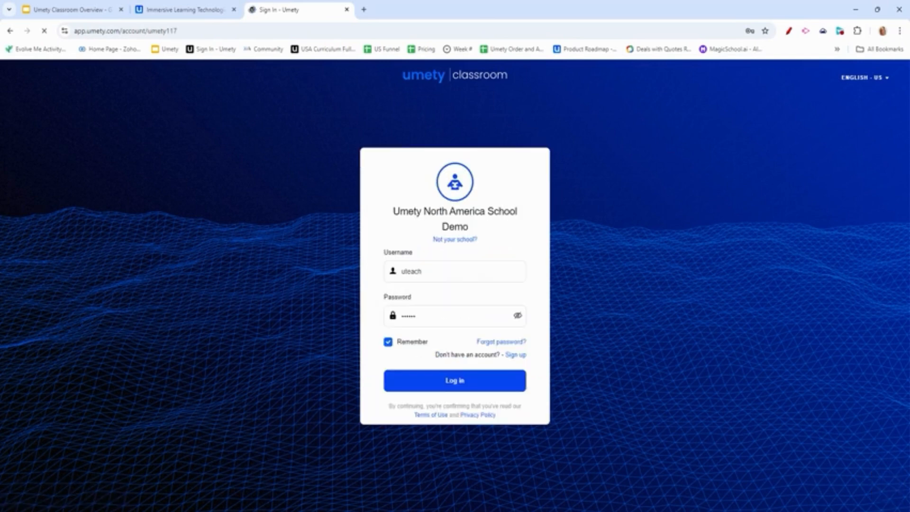
{"action": "left_click", "coordinate": [459, 385]}
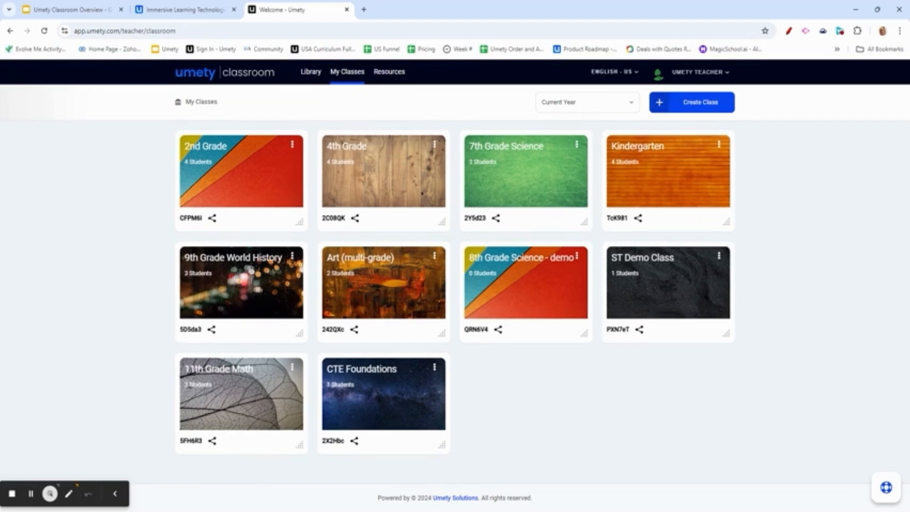
{"action": "left_click", "coordinate": [311, 72]}
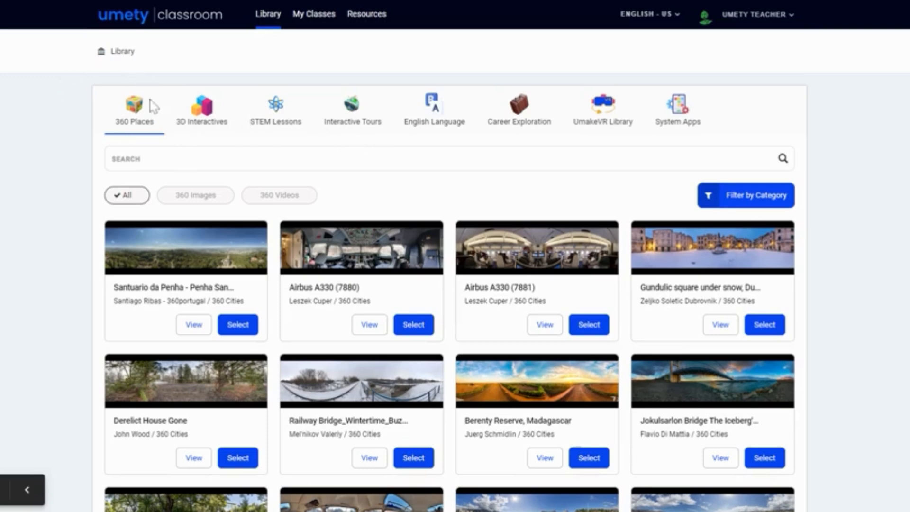
Step: Examine each library category from 3D Interactives through System Apps, and return to 360 Places
{"action": "left_click", "coordinate": [201, 108]}
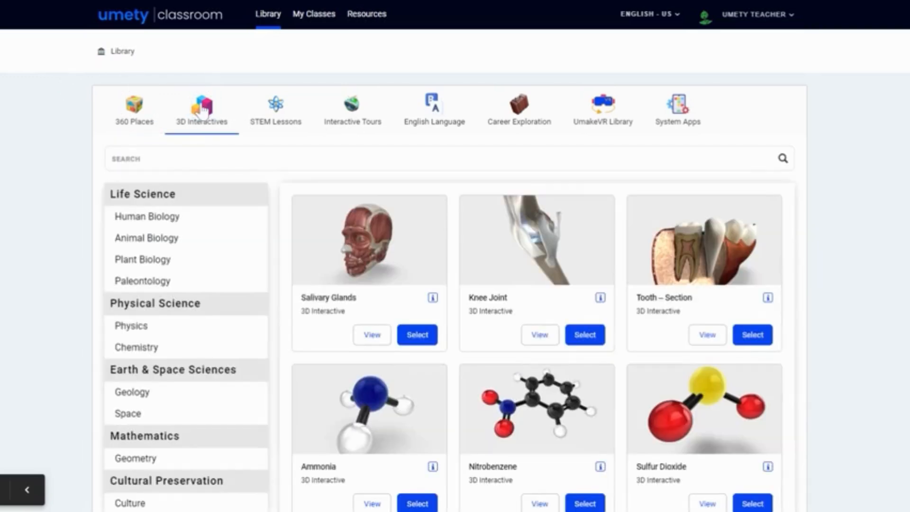
{"action": "left_click", "coordinate": [273, 119]}
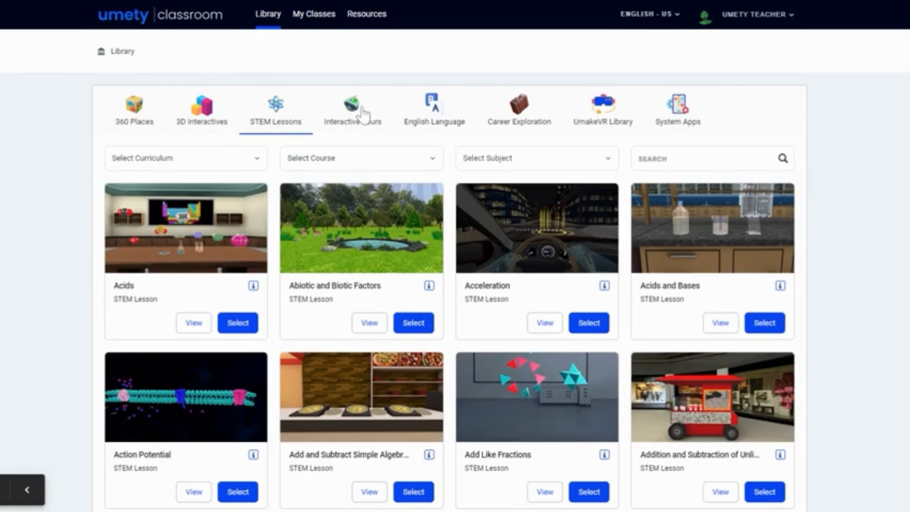
{"action": "left_click", "coordinate": [362, 114]}
{"action": "left_click", "coordinate": [432, 108]}
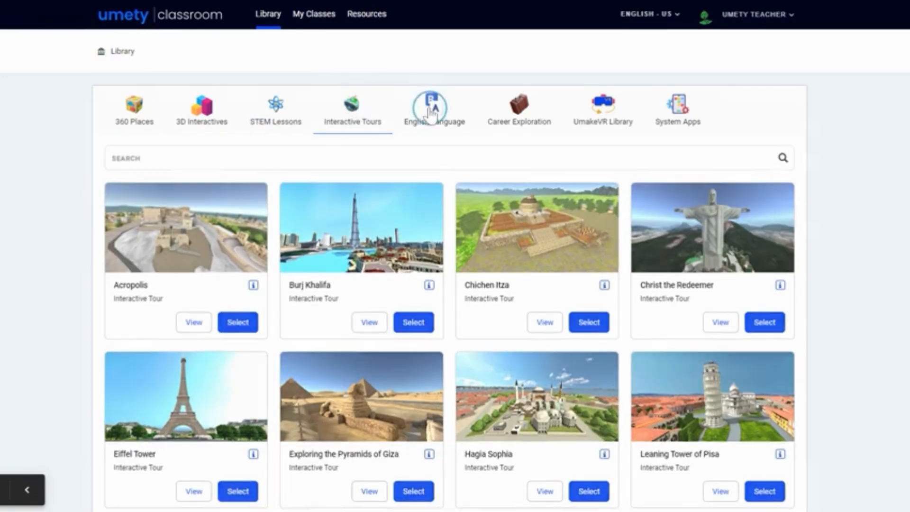
{"action": "left_click", "coordinate": [517, 122]}
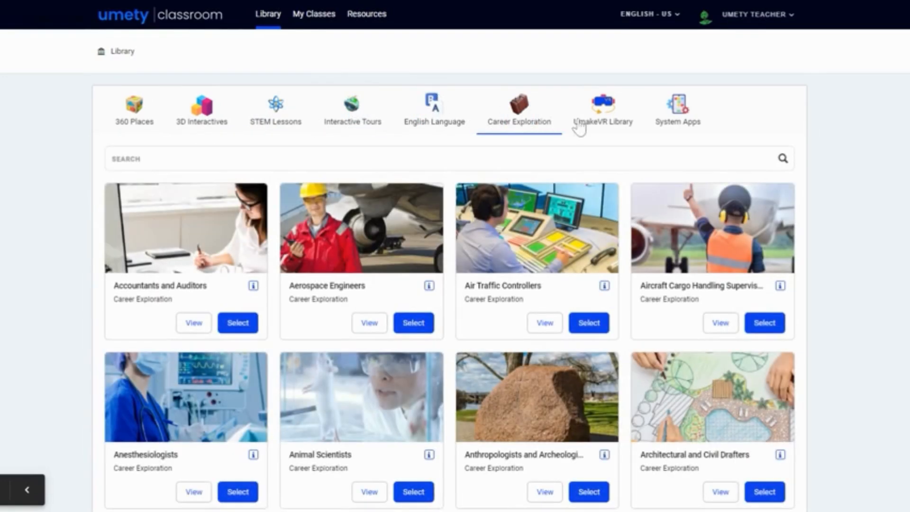
{"action": "left_click", "coordinate": [604, 121]}
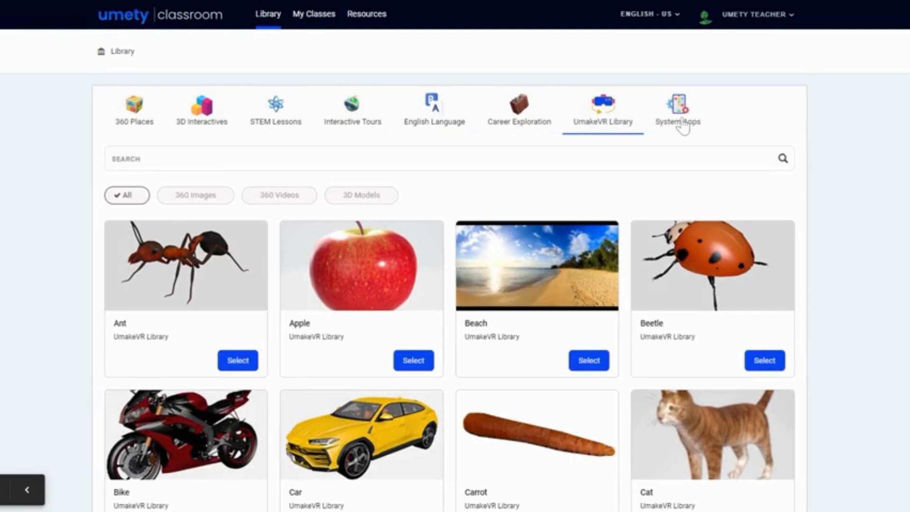
{"action": "left_click", "coordinate": [682, 122]}
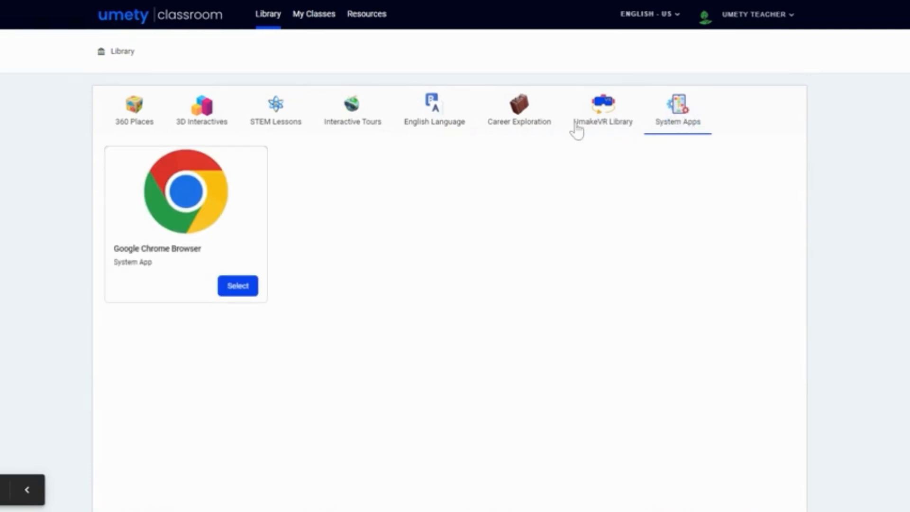
{"action": "left_click", "coordinate": [142, 114]}
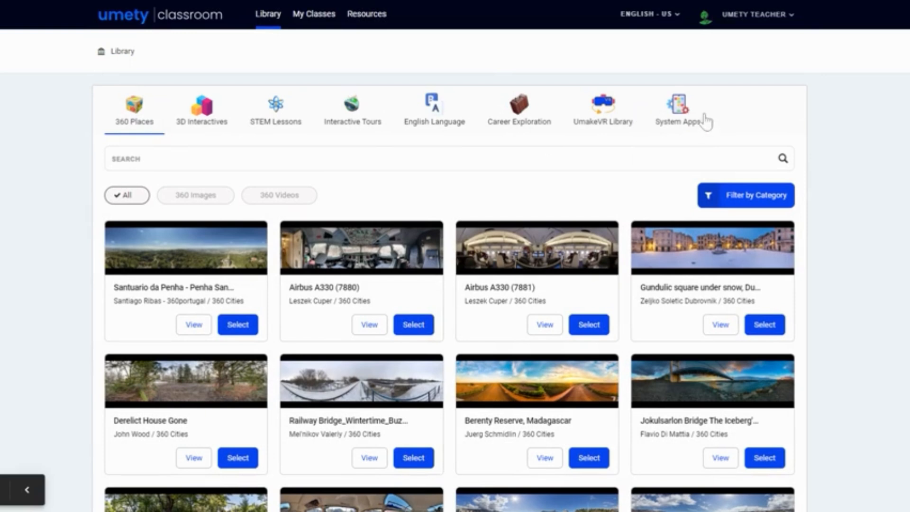
Step: Look through the UmakeVR Library content and select the Apple item
{"action": "left_click", "coordinate": [603, 126]}
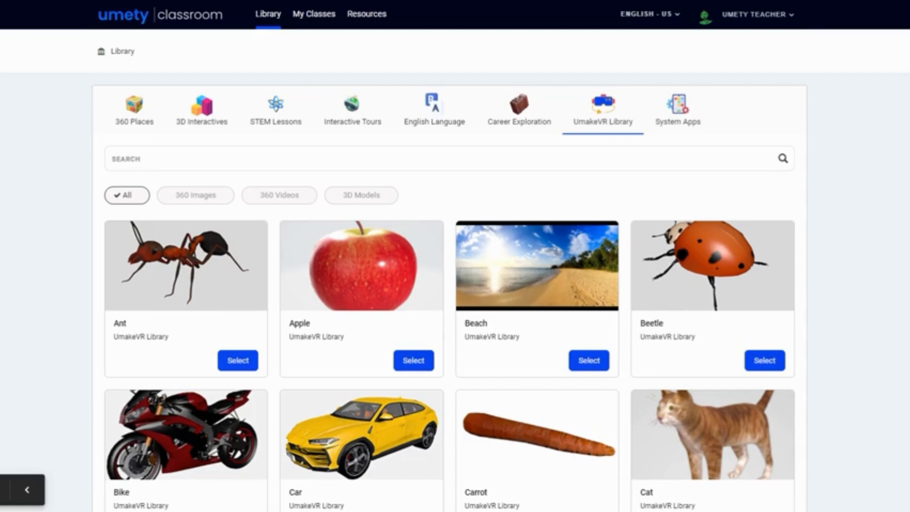
{"action": "scroll", "coordinate": [711, 291], "scroll_direction": "down", "scroll_amount": 9}
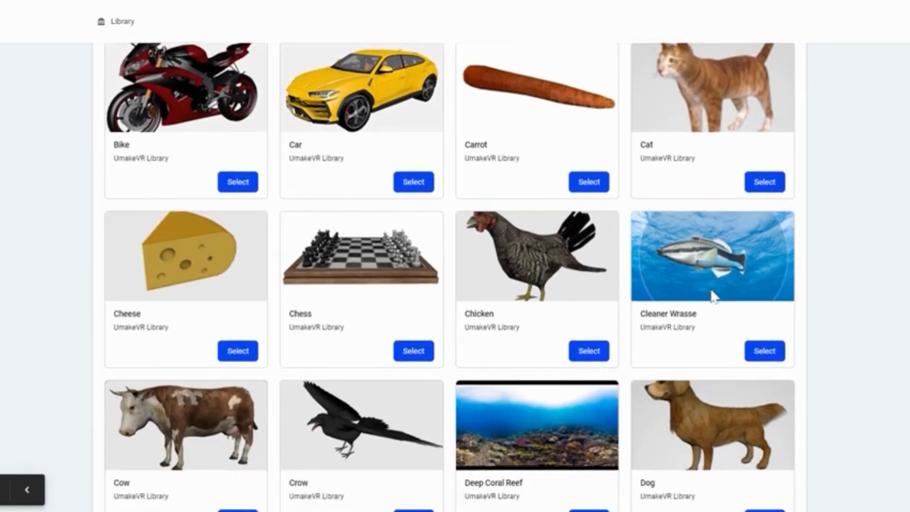
{"action": "scroll", "coordinate": [710, 294], "scroll_direction": "up", "scroll_amount": 10}
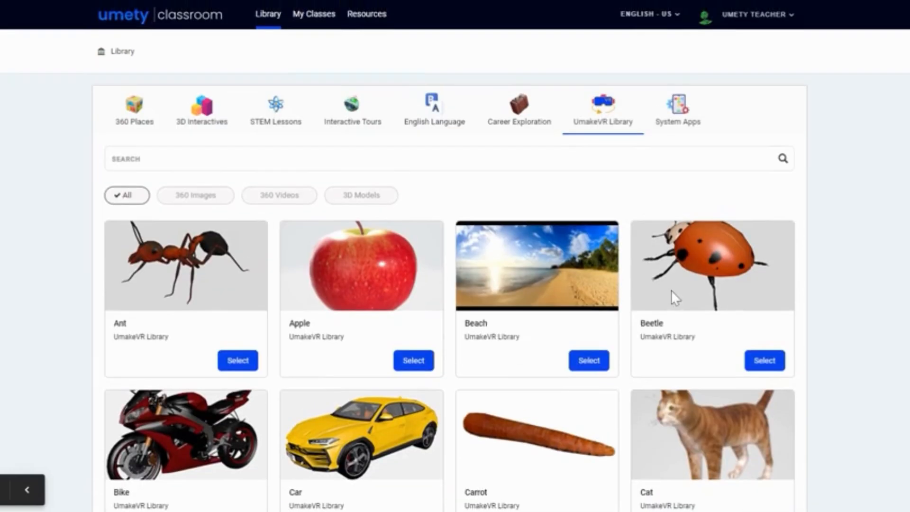
{"action": "left_click", "coordinate": [410, 365]}
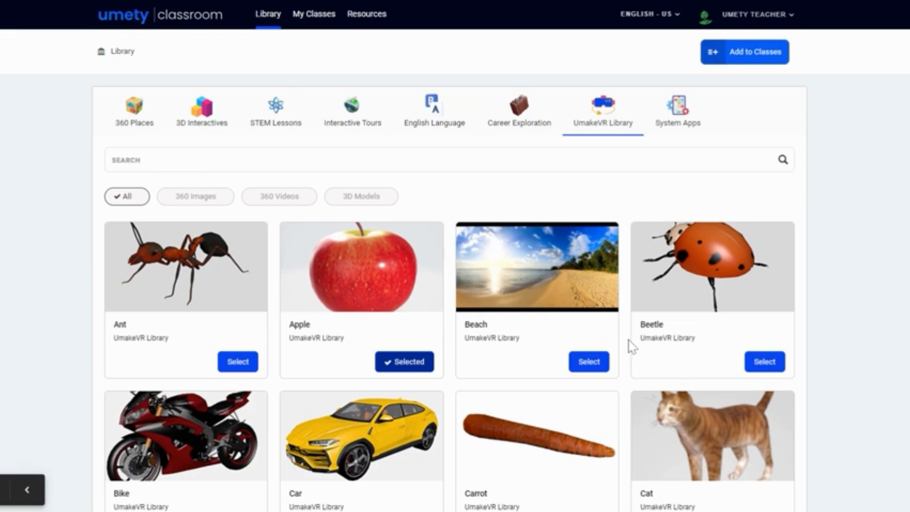
Step: Select Google Chrome Browser from the system apps, view the classes it can be added to, and dismiss the list without applying
{"action": "left_click", "coordinate": [678, 119]}
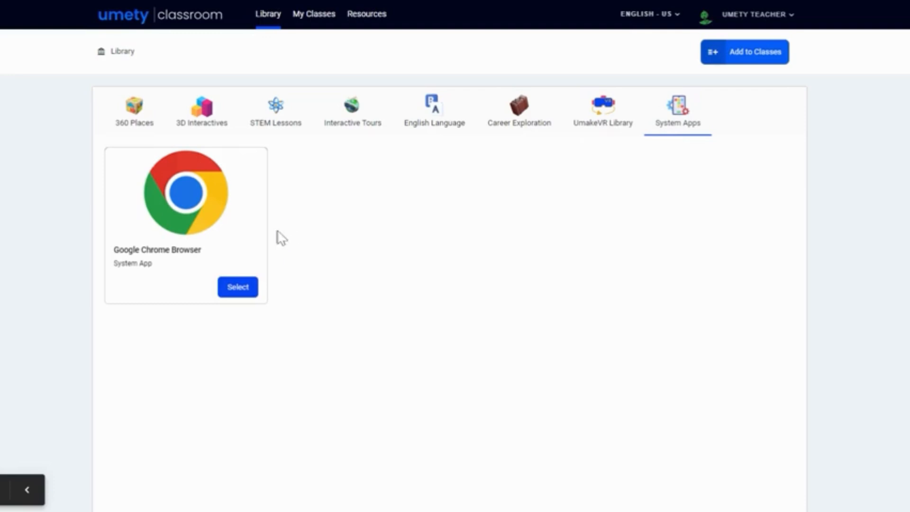
{"action": "left_click", "coordinate": [246, 292]}
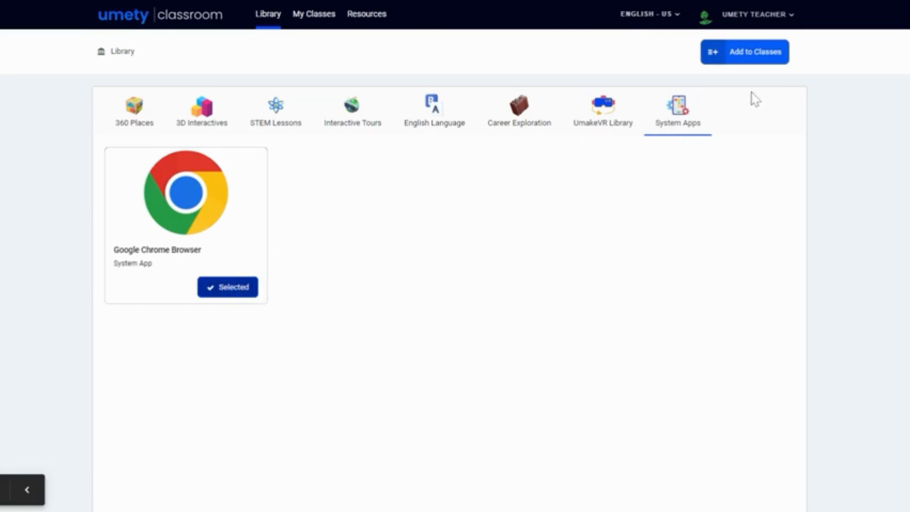
{"action": "left_click", "coordinate": [747, 59]}
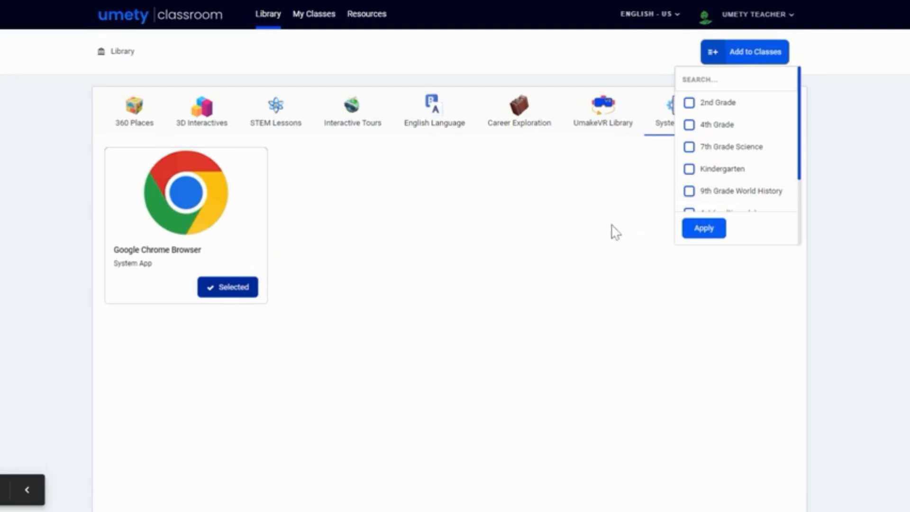
{"action": "left_click", "coordinate": [606, 223]}
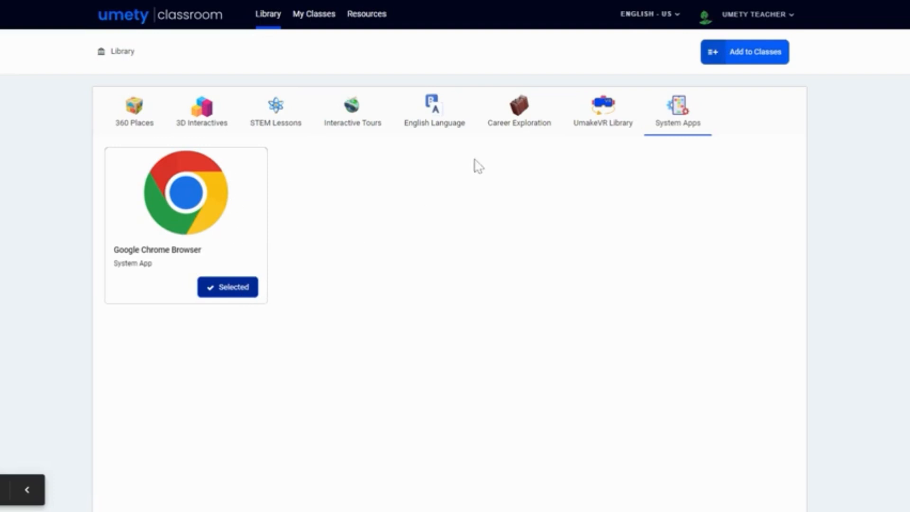
Step: Create a class titled Demo for the current year in My Classes
{"action": "left_click", "coordinate": [314, 14]}
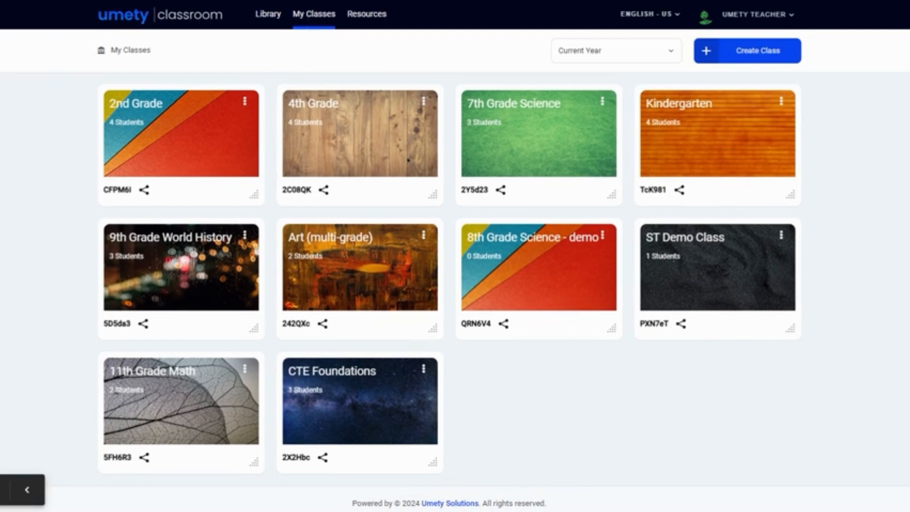
{"action": "left_click", "coordinate": [756, 55]}
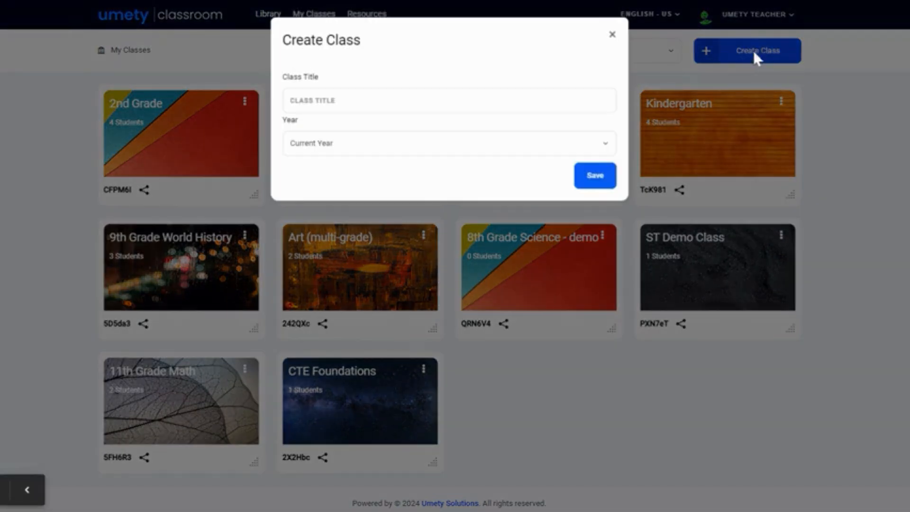
{"action": "left_click", "coordinate": [449, 101]}
{"action": "type", "text": "Demo"}
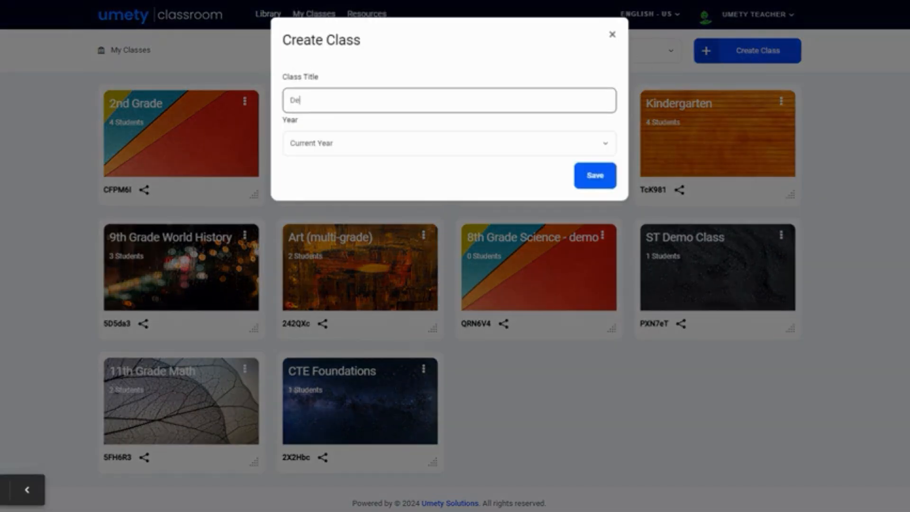
{"action": "left_click", "coordinate": [575, 151]}
{"action": "left_click", "coordinate": [413, 199]}
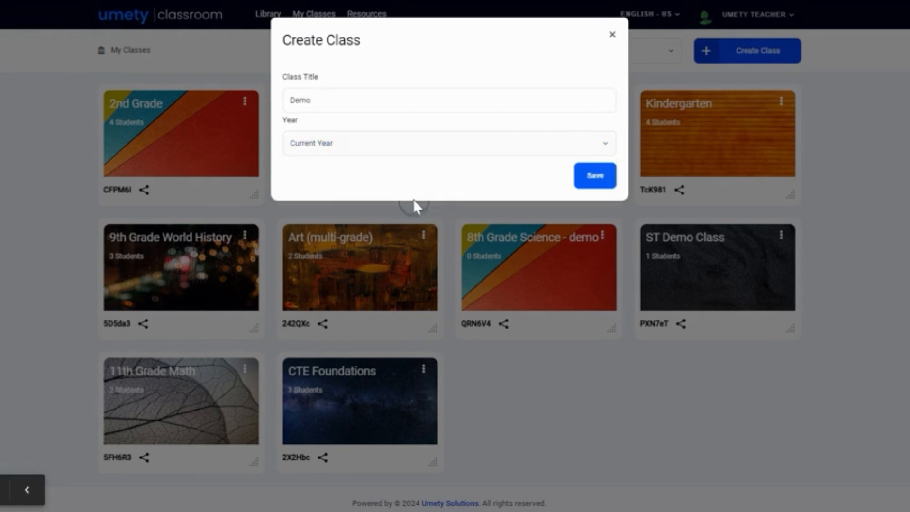
{"action": "left_click", "coordinate": [596, 178]}
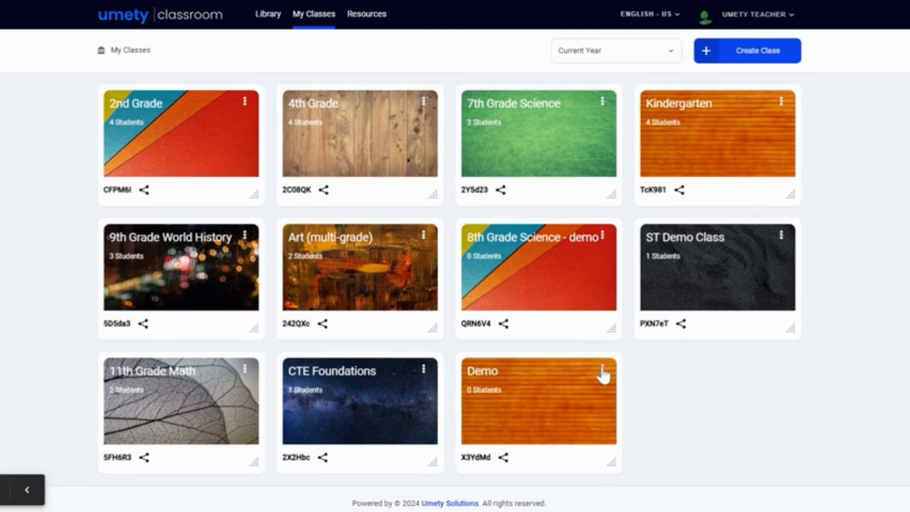
Step: Display the Demo class's join code enlarged and close it again
{"action": "mouse_move", "coordinate": [611, 463]}
{"action": "left_mouse_down"}
{"action": "mouse_move", "coordinate": [566, 426]}
{"action": "mouse_move", "coordinate": [412, 110]}
{"action": "mouse_move", "coordinate": [666, 455]}
{"action": "mouse_move", "coordinate": [635, 471]}
{"action": "mouse_move", "coordinate": [608, 463]}
{"action": "left_mouse_up"}
{"action": "left_click", "coordinate": [474, 458]}
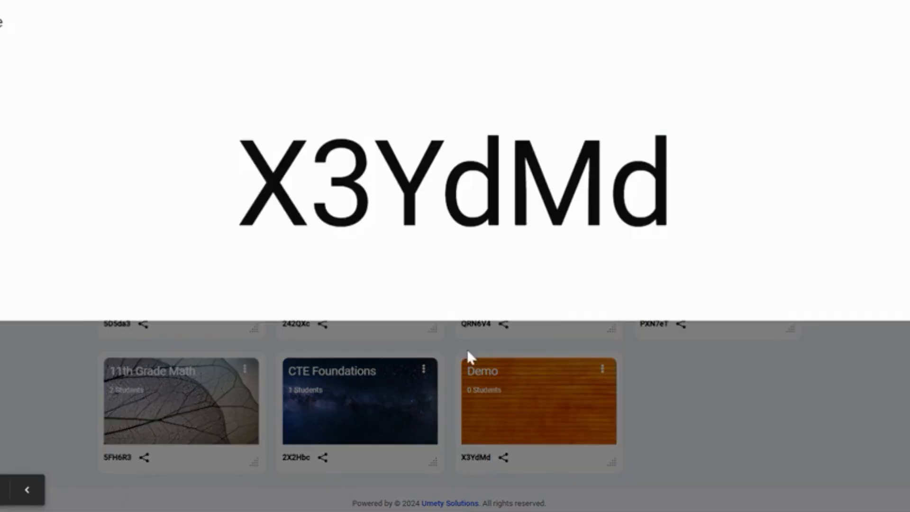
{"action": "left_click", "coordinate": [905, 22]}
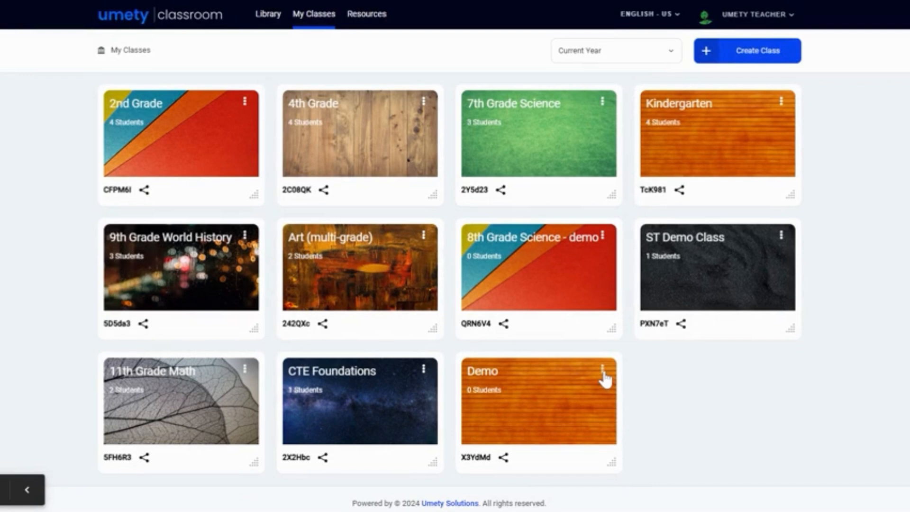
Step: Change the Demo class's cover image to the grey leaf-vein picture and save it
{"action": "left_click", "coordinate": [602, 372]}
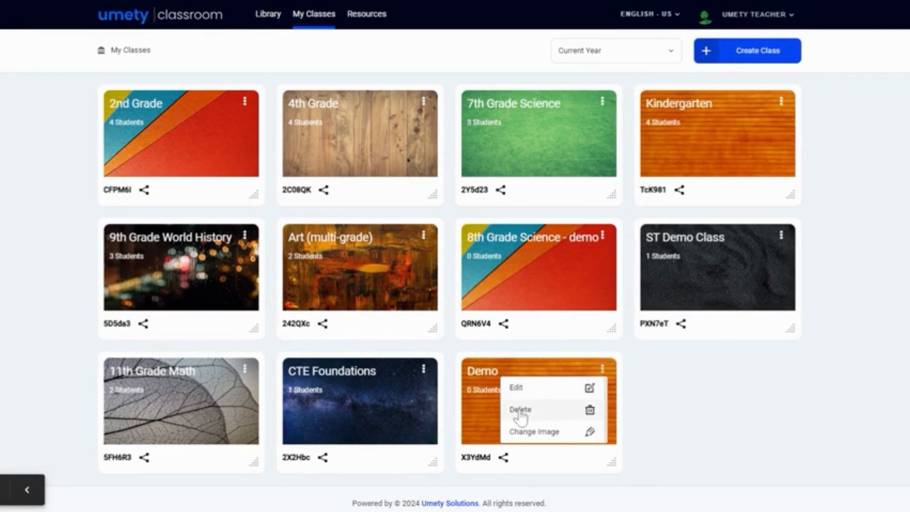
{"action": "left_click", "coordinate": [537, 436]}
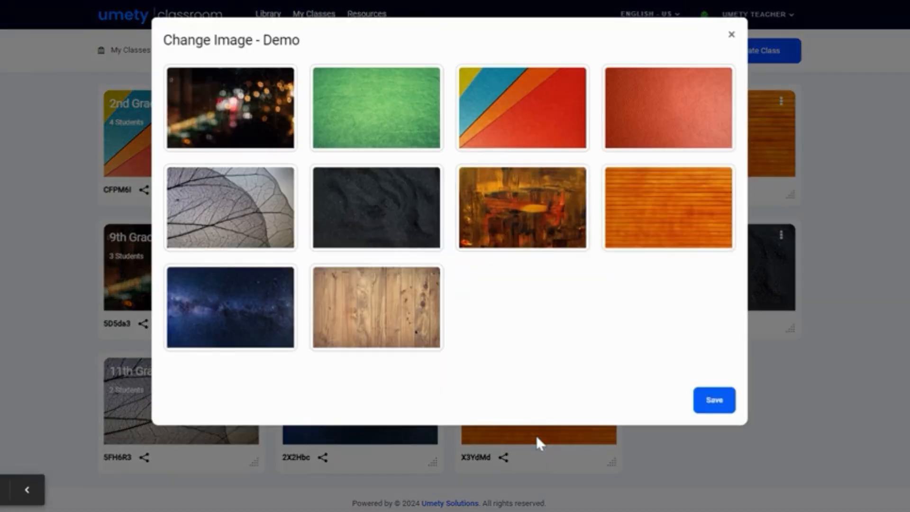
{"action": "left_click", "coordinate": [279, 230]}
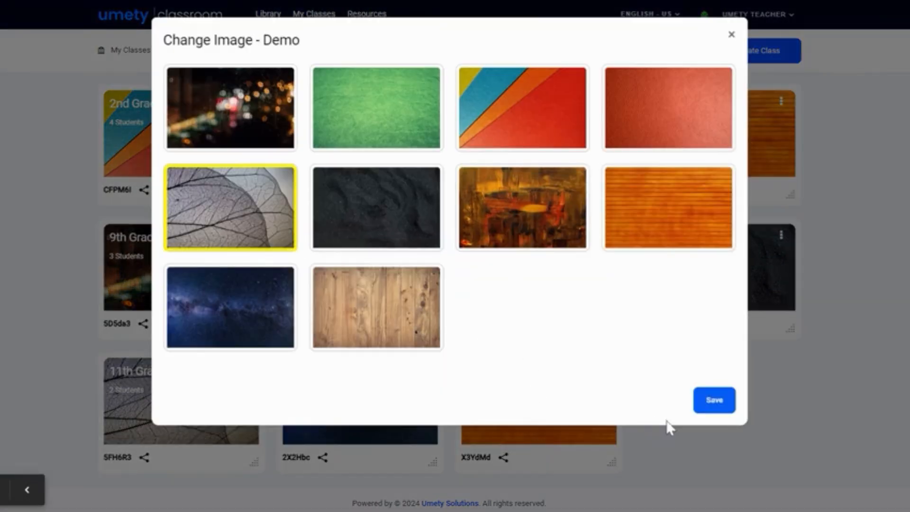
{"action": "left_click", "coordinate": [714, 404]}
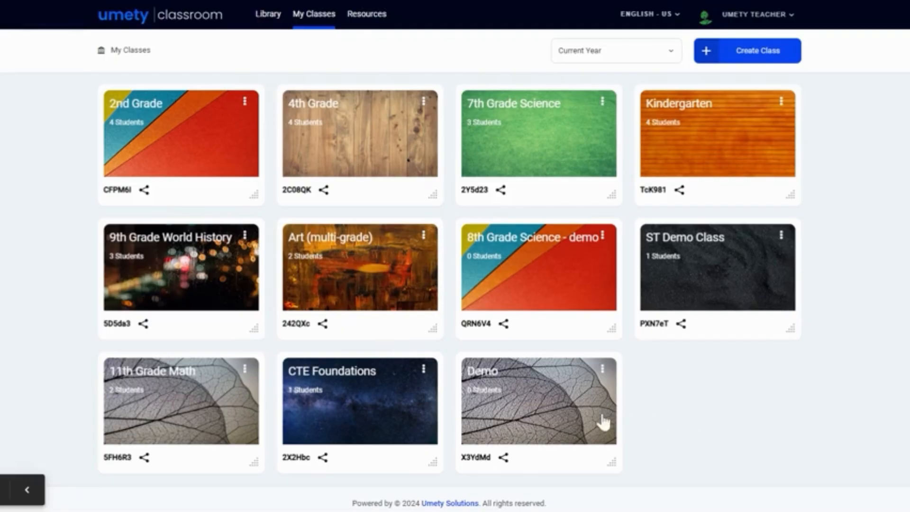
Step: Open the Demo class and create a playlist named Water Cycle
{"action": "left_click", "coordinate": [549, 418]}
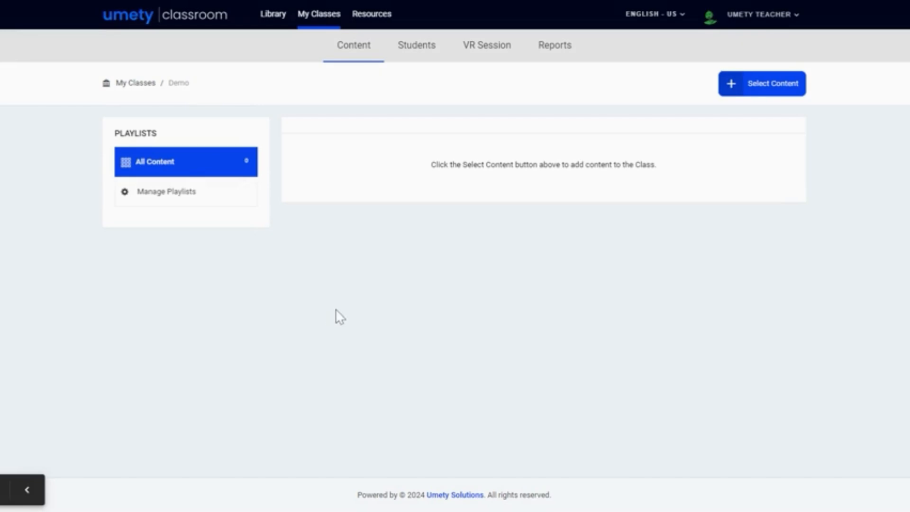
{"action": "left_click", "coordinate": [198, 205]}
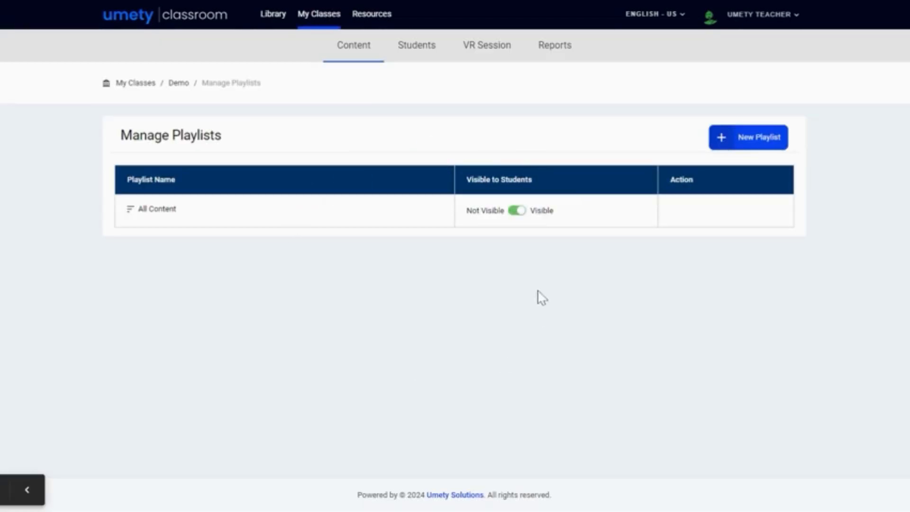
{"action": "left_click", "coordinate": [759, 139]}
{"action": "left_click", "coordinate": [417, 85]}
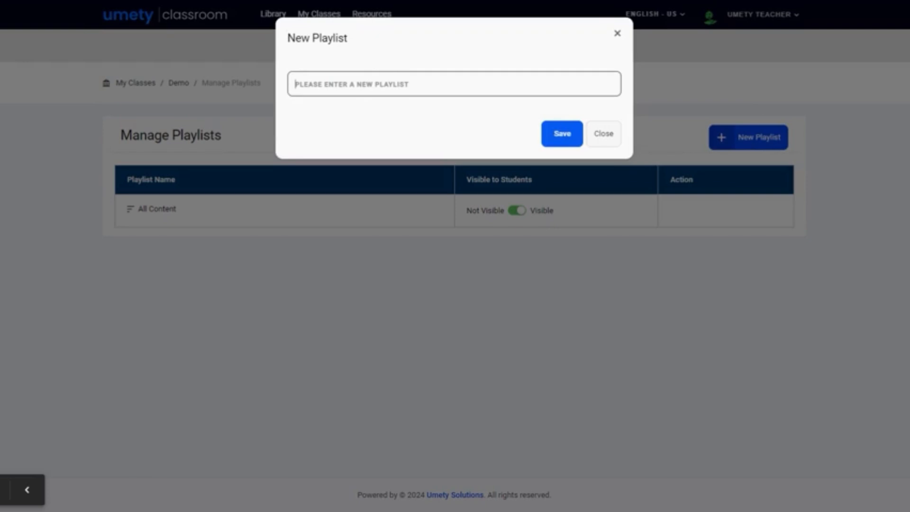
{"action": "type", "text": "Water Cycle"}
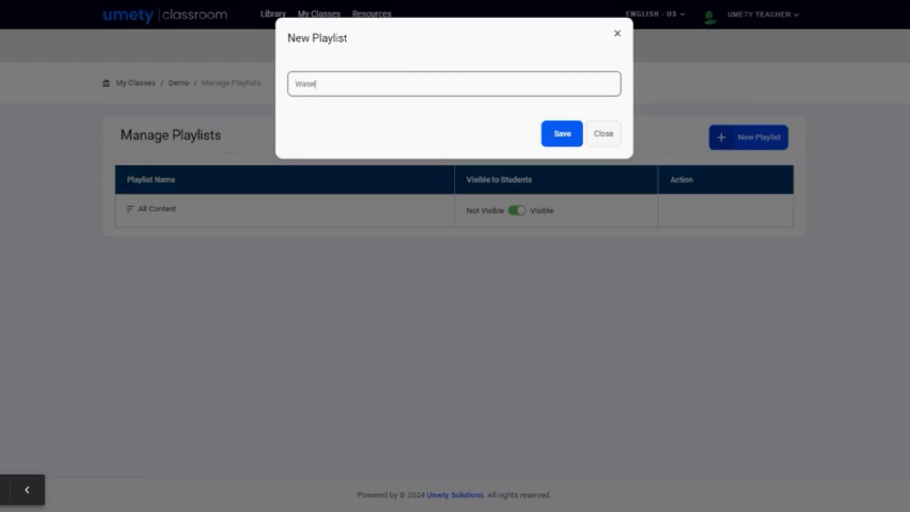
{"action": "left_click", "coordinate": [554, 136]}
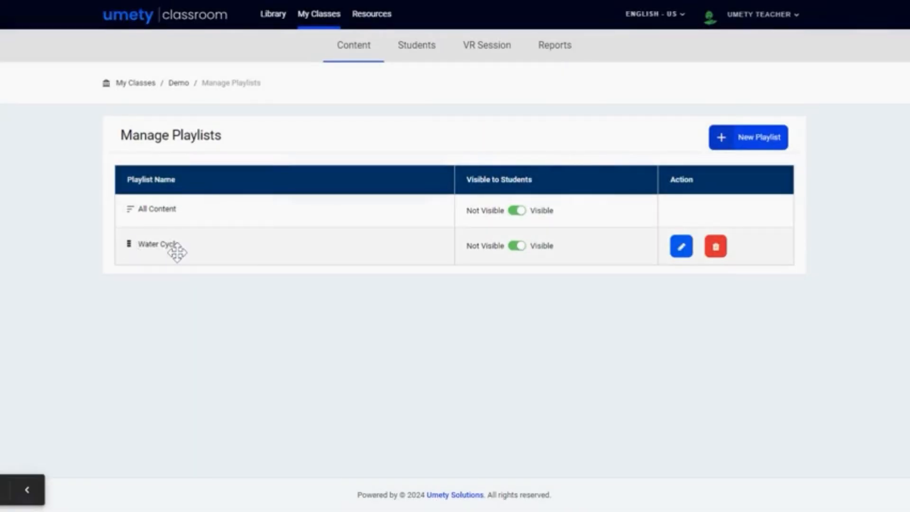
Step: Switch the Water Cycle playlist's student visibility off and back on, and return to the Demo class's content page
{"action": "left_click", "coordinate": [514, 250]}
{"action": "left_click", "coordinate": [519, 252]}
{"action": "left_click", "coordinate": [181, 87]}
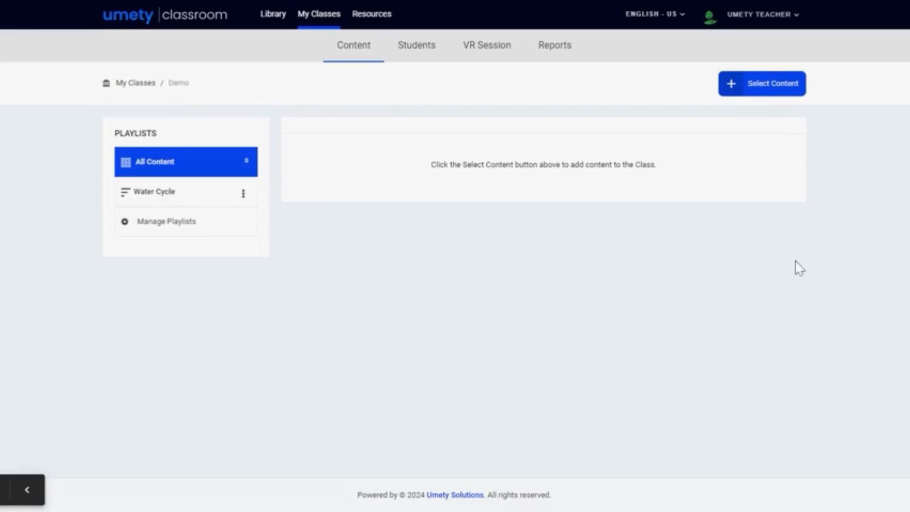
Step: Open the content selection for the Demo class and search the 360 Places for "waterfall"
{"action": "left_click", "coordinate": [762, 90]}
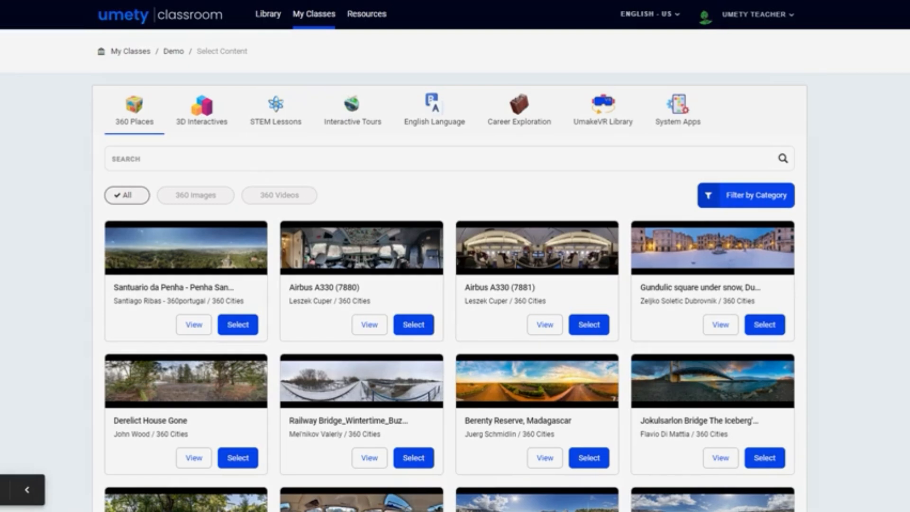
{"action": "left_click", "coordinate": [198, 157]}
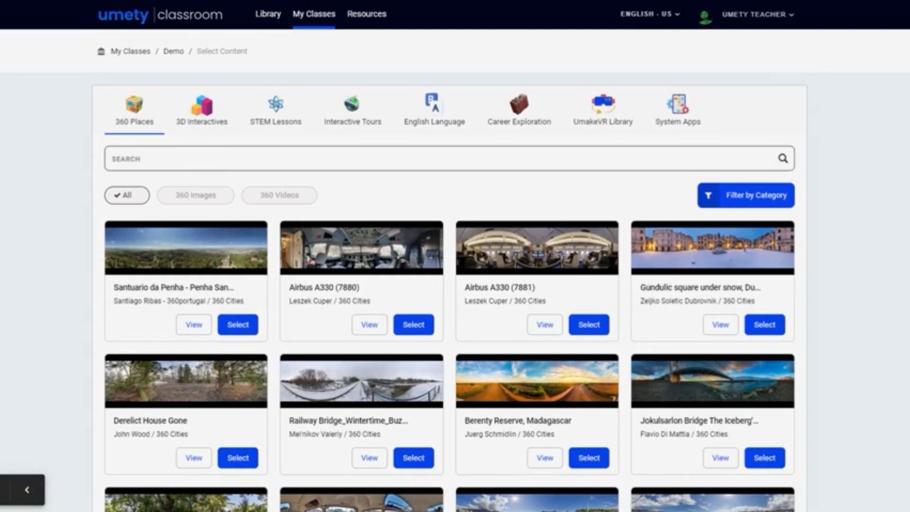
{"action": "type", "text": "waterfall"}
{"action": "key", "text": "Return"}
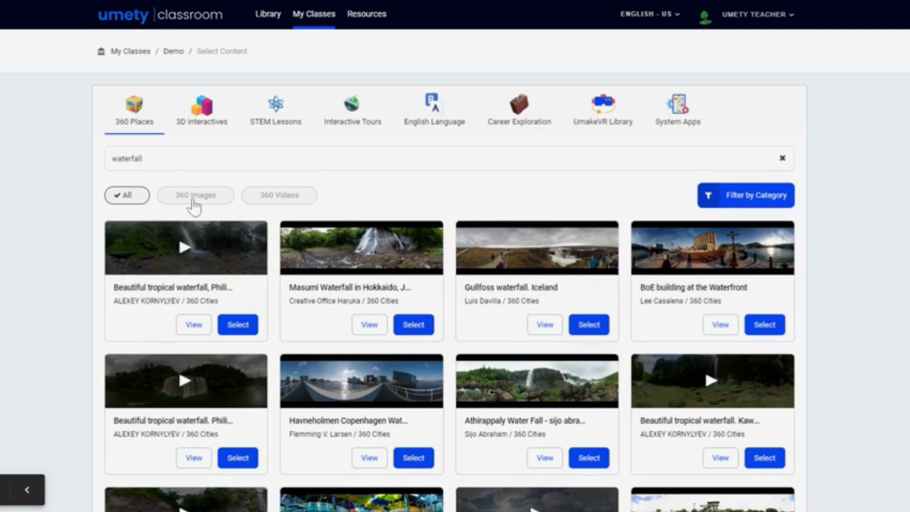
Step: Filter the waterfall results by 360 Images and by 360 Videos, and return to showing all
{"action": "left_click", "coordinate": [194, 206]}
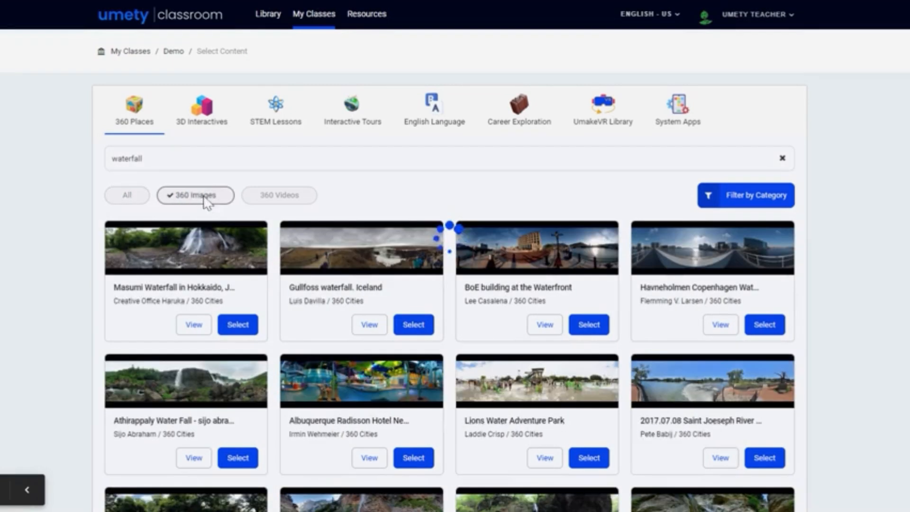
{"action": "left_click", "coordinate": [287, 203]}
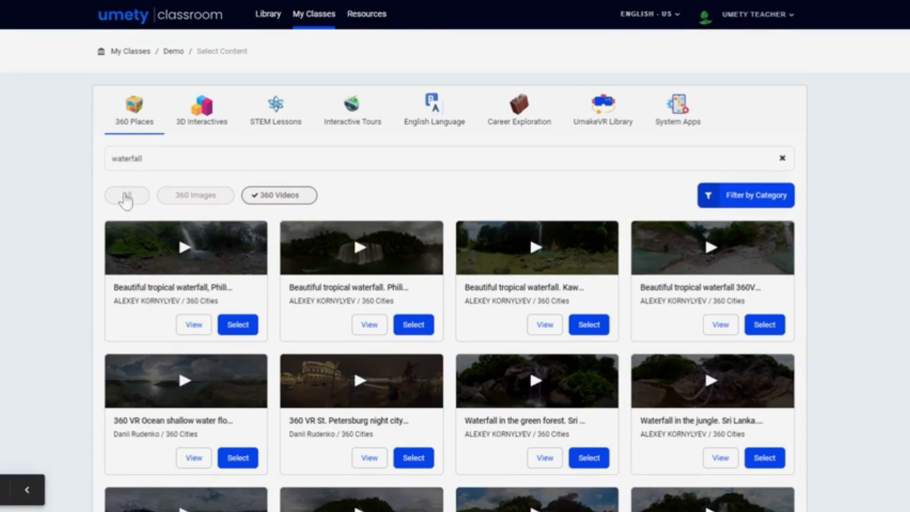
{"action": "left_click", "coordinate": [127, 196]}
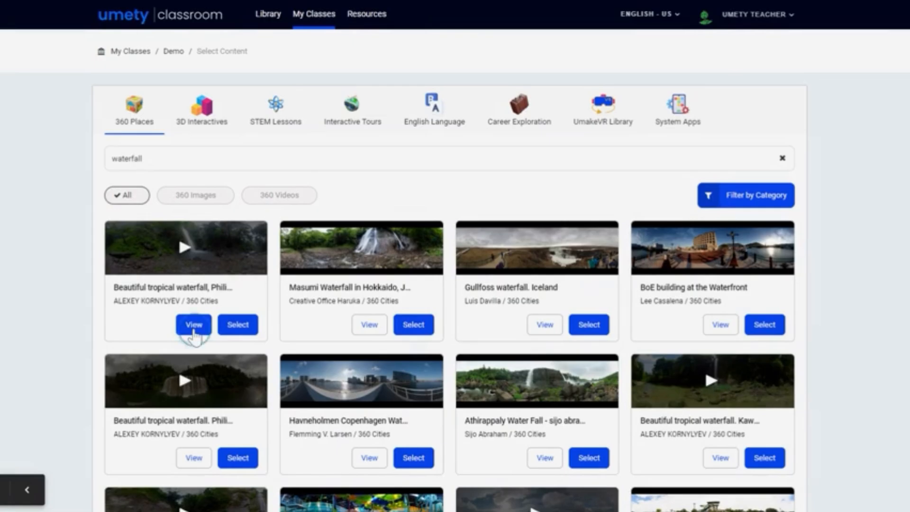
Step: Preview the first Beautiful tropical waterfall 360 video, look around the scene and close it
{"action": "left_click", "coordinate": [194, 326]}
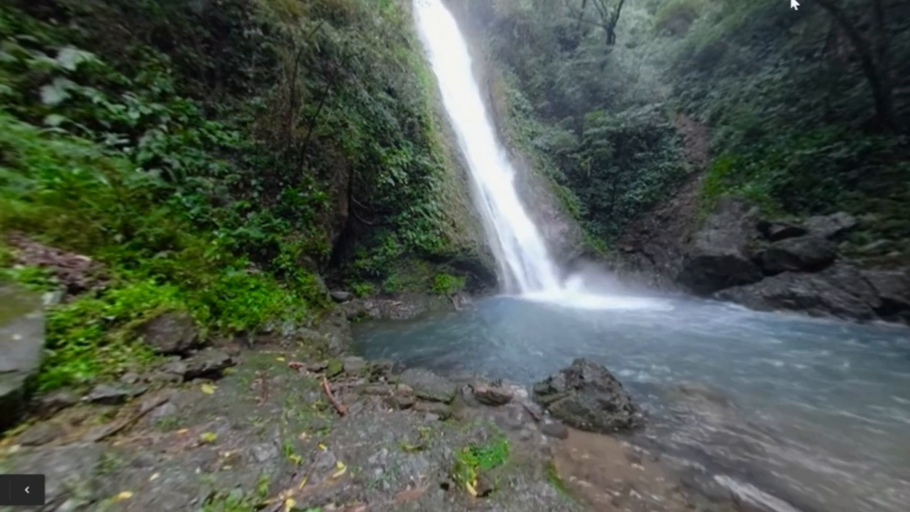
{"action": "left_click_drag", "start_coordinate": [616, 275], "coordinate": [615, 309]}
{"action": "key", "text": "Escape"}
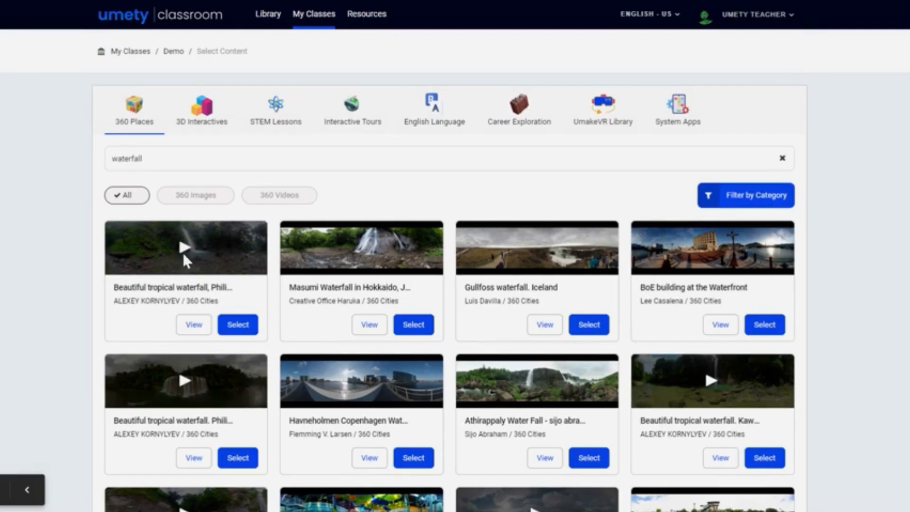
Step: Select the first Beautiful tropical waterfall video and add it to the Demo class's Water Cycle playlist
{"action": "left_click", "coordinate": [238, 324]}
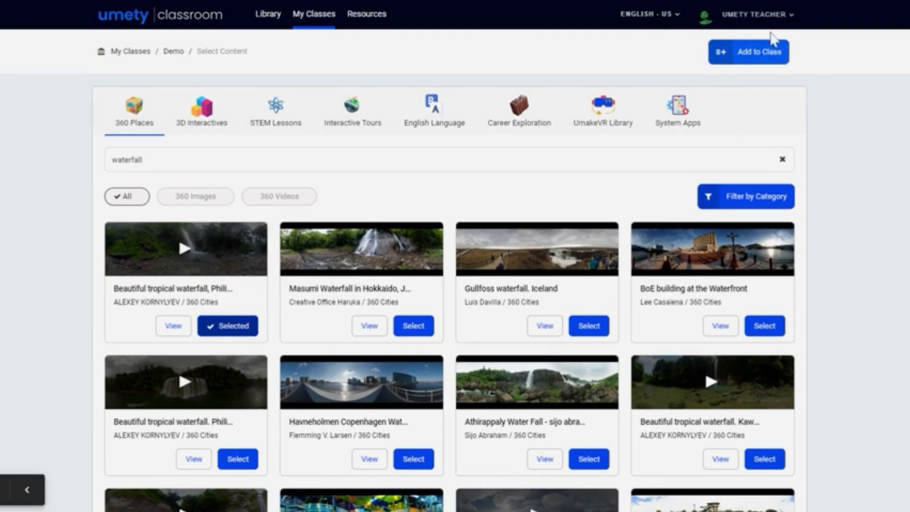
{"action": "left_click", "coordinate": [753, 53]}
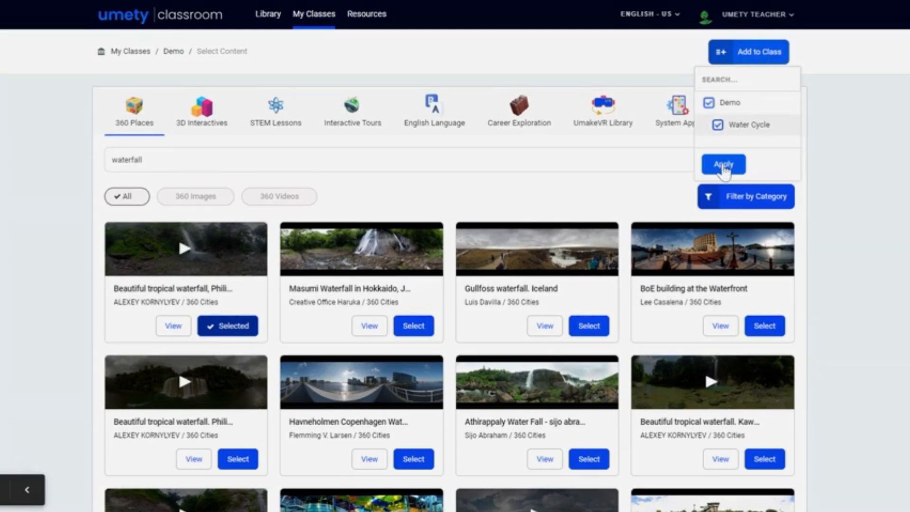
{"action": "left_click", "coordinate": [723, 165]}
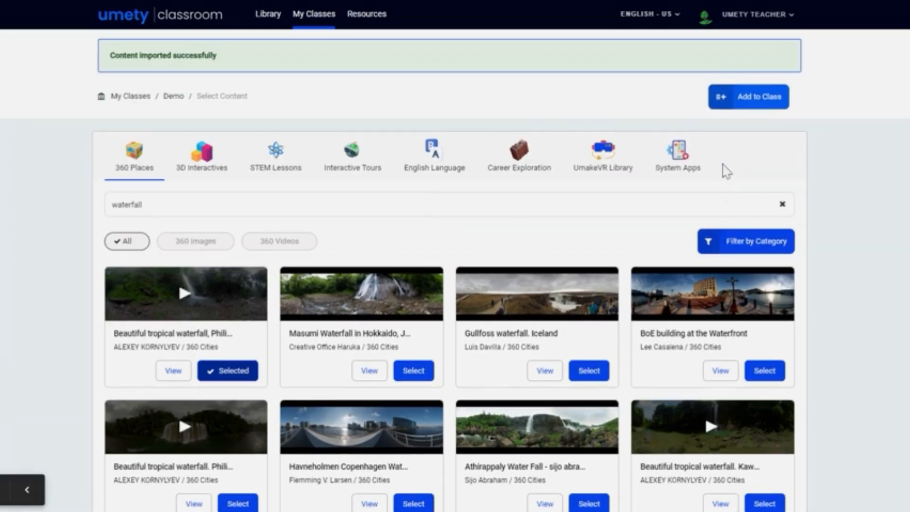
Step: Search the 360 Places for "lake" and add Hyatt Hidden Lake Reserve to the Demo class's Water Cycle playlist
{"action": "scroll", "coordinate": [544, 201], "scroll_direction": "down", "scroll_amount": 2}
{"action": "scroll", "coordinate": [544, 202], "scroll_direction": "down", "scroll_amount": 4}
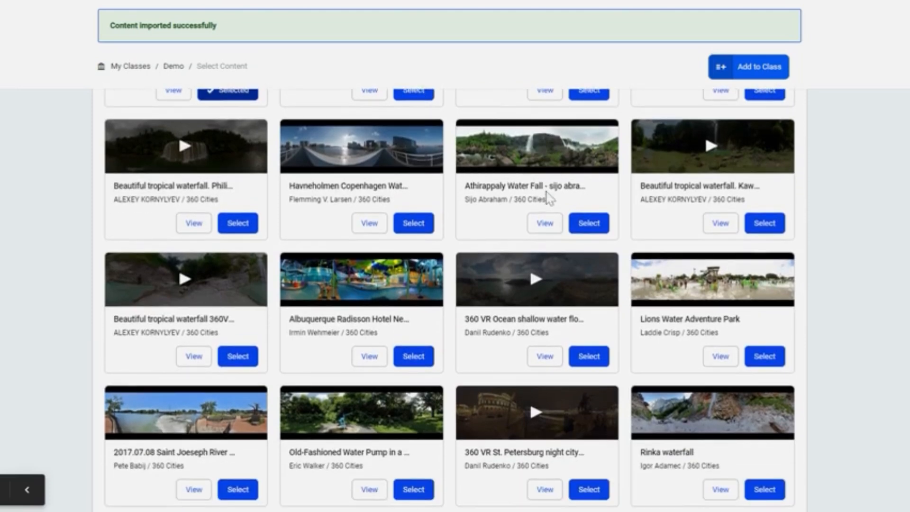
{"action": "scroll", "coordinate": [349, 205], "scroll_direction": "up", "scroll_amount": 7}
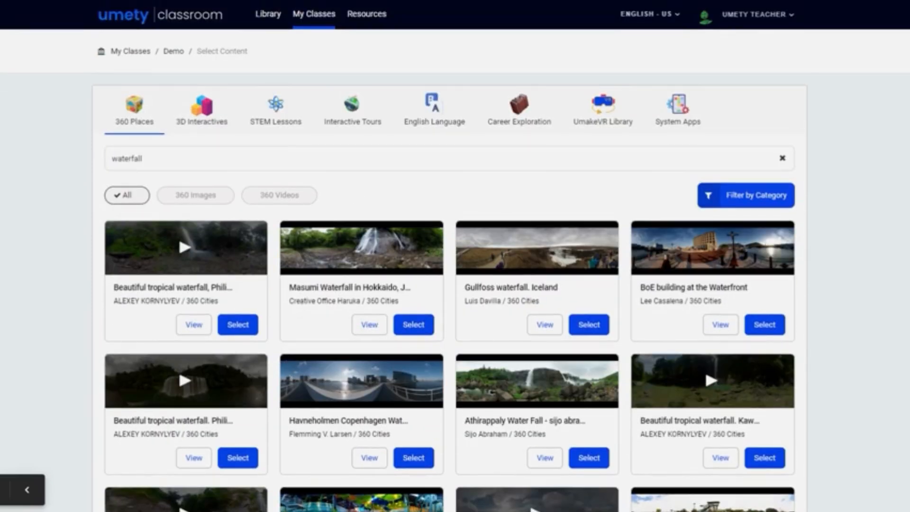
{"action": "double_click", "coordinate": [116, 153]}
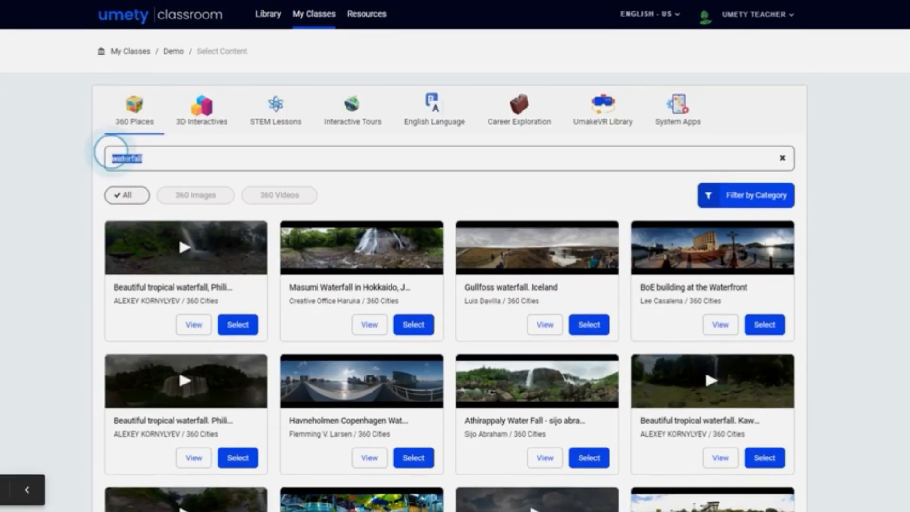
{"action": "type", "text": "lake"}
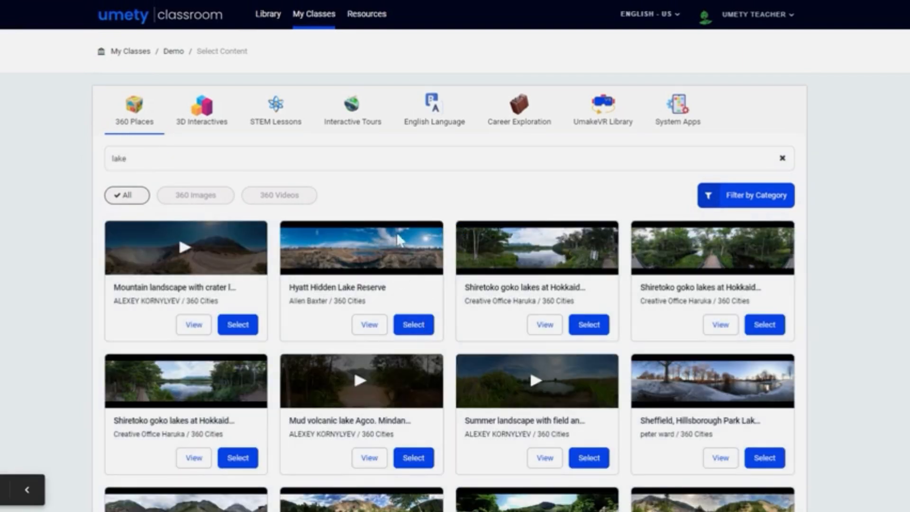
{"action": "left_click", "coordinate": [406, 324]}
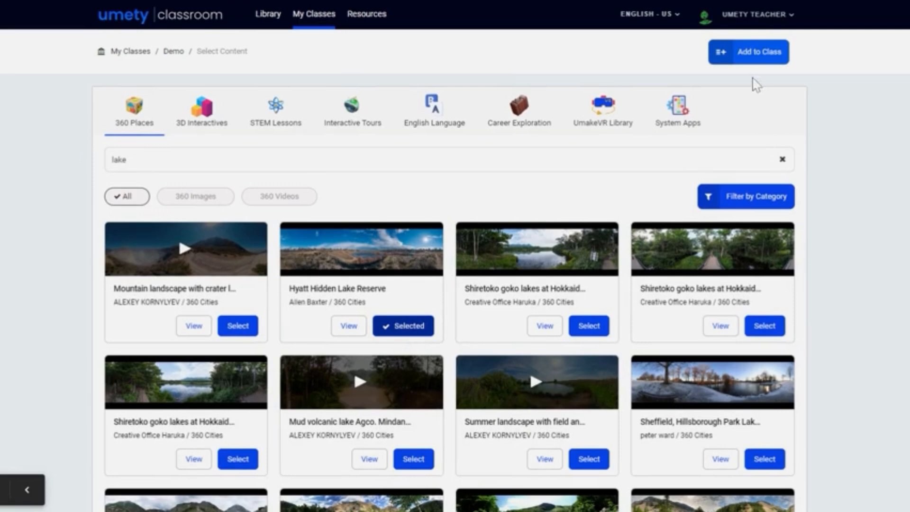
{"action": "left_click", "coordinate": [753, 59]}
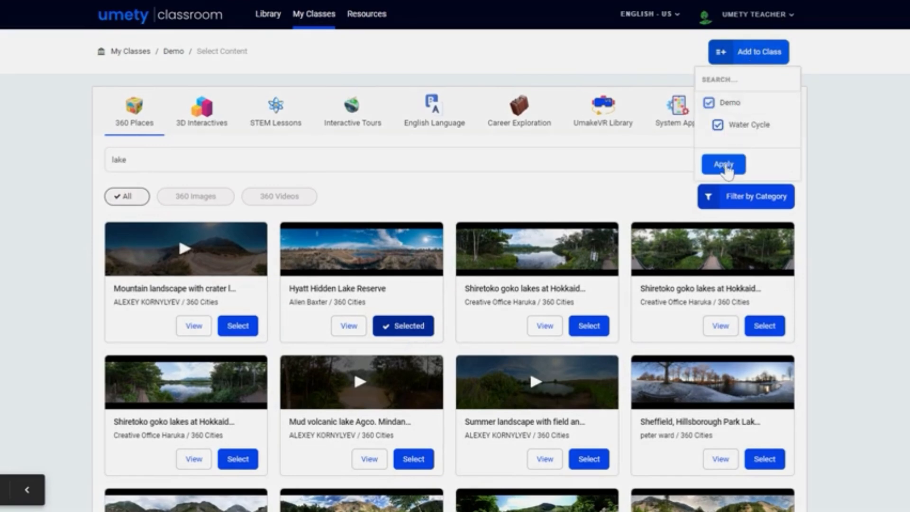
{"action": "left_click", "coordinate": [723, 166]}
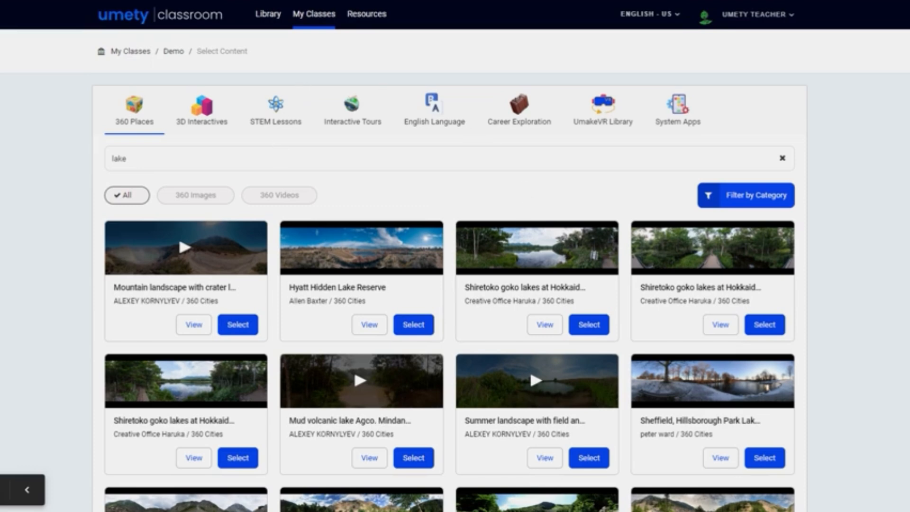
Step: Search the 3D Interactives for "cycle" and preview the Water (Hydrologic) Cycle model
{"action": "left_click", "coordinate": [208, 125]}
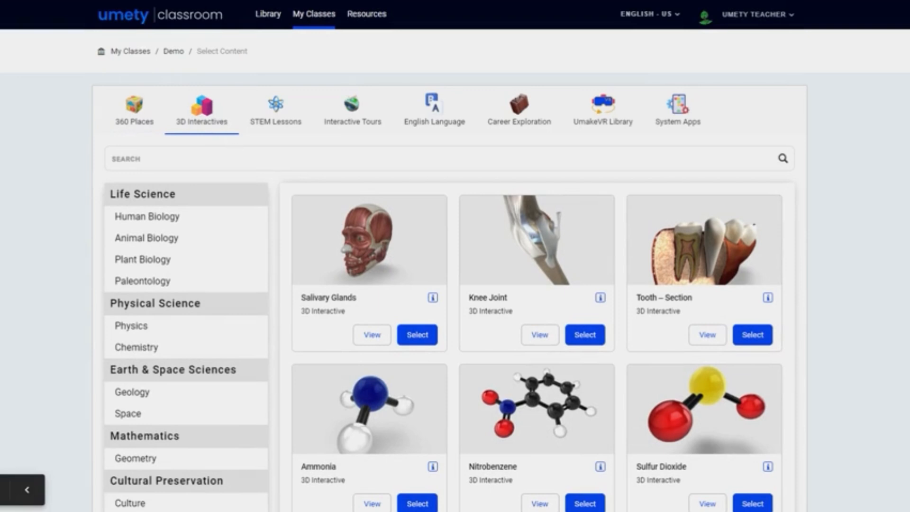
{"action": "left_click", "coordinate": [236, 158]}
{"action": "type", "text": "cycle"}
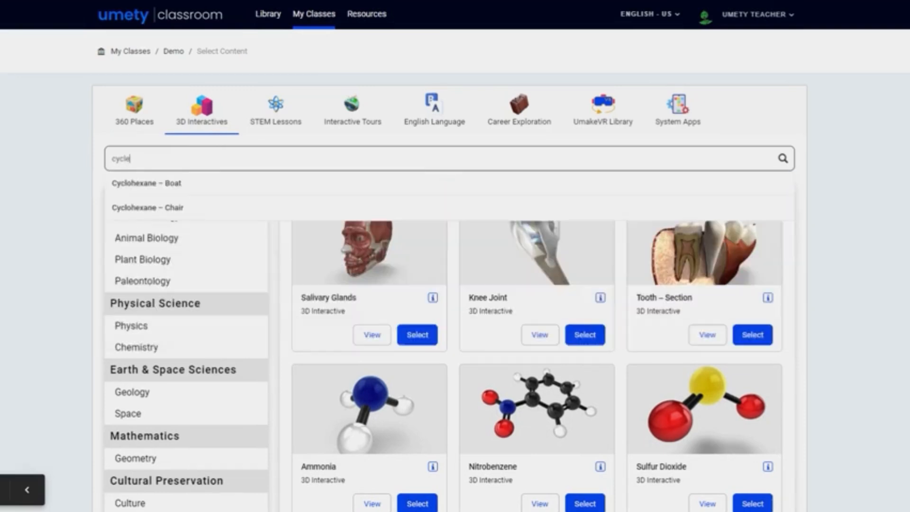
{"action": "key", "text": "Return"}
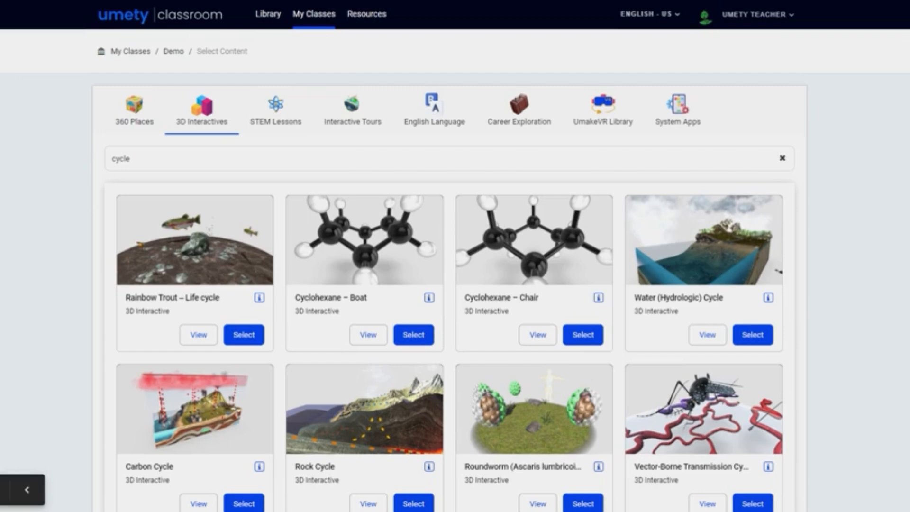
{"action": "left_click", "coordinate": [706, 337]}
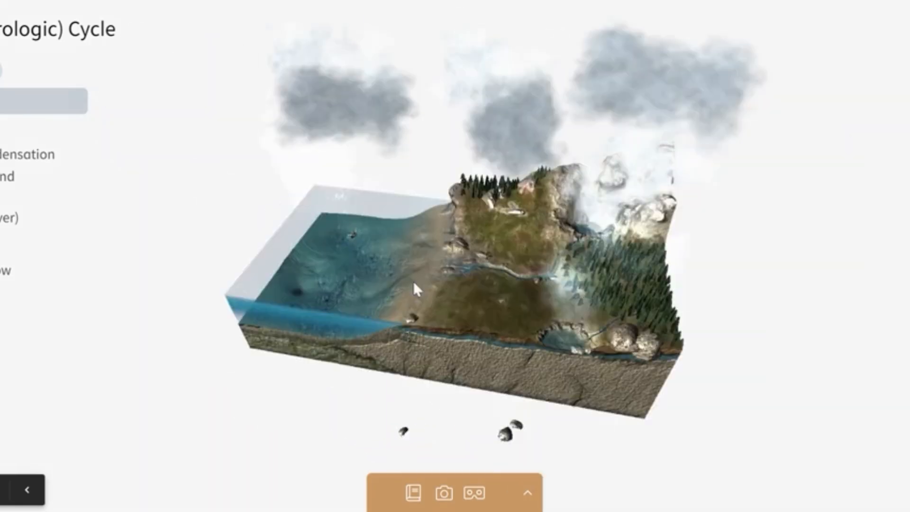
{"action": "left_click", "coordinate": [8, 222]}
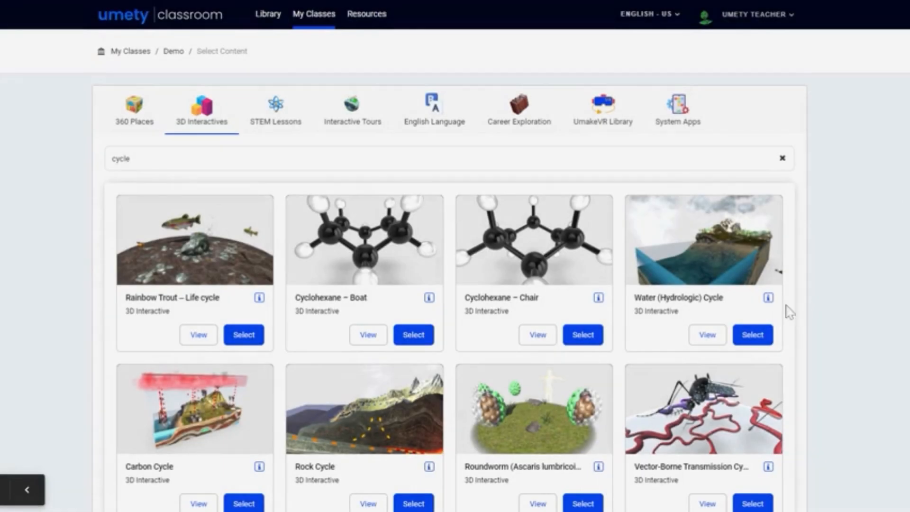
Step: Add the Water (Hydrologic) Cycle interactive to the Demo class's Water Cycle playlist
{"action": "left_click", "coordinate": [758, 337]}
{"action": "left_click", "coordinate": [744, 54]}
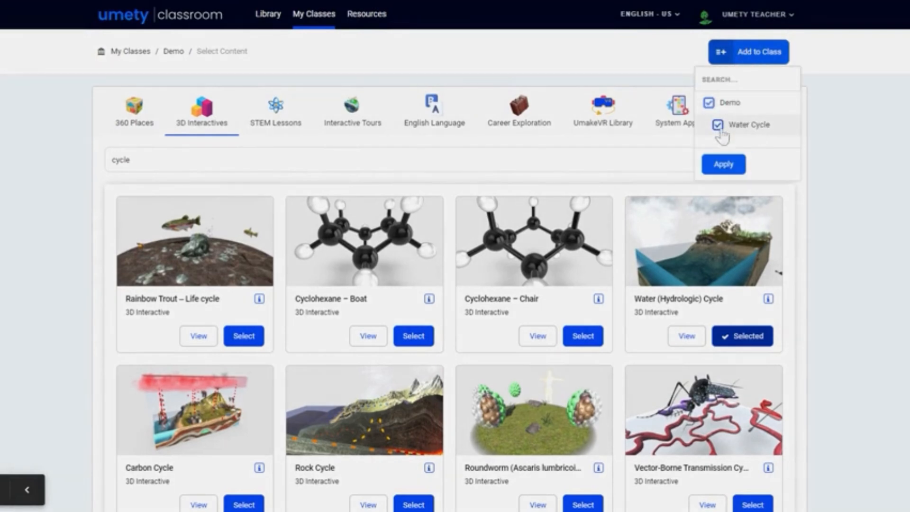
{"action": "left_click", "coordinate": [723, 164]}
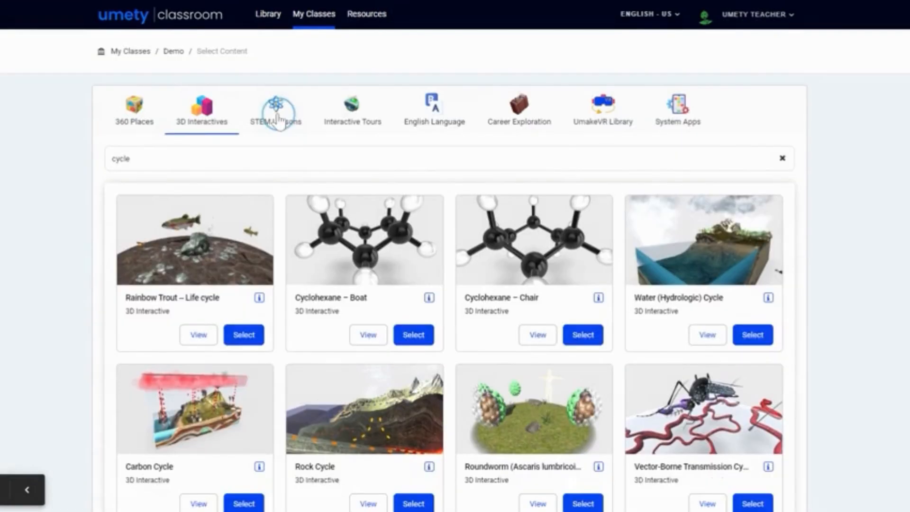
Step: Browse the STEM Lessons and filter them by the USA curriculum
{"action": "left_click", "coordinate": [279, 120]}
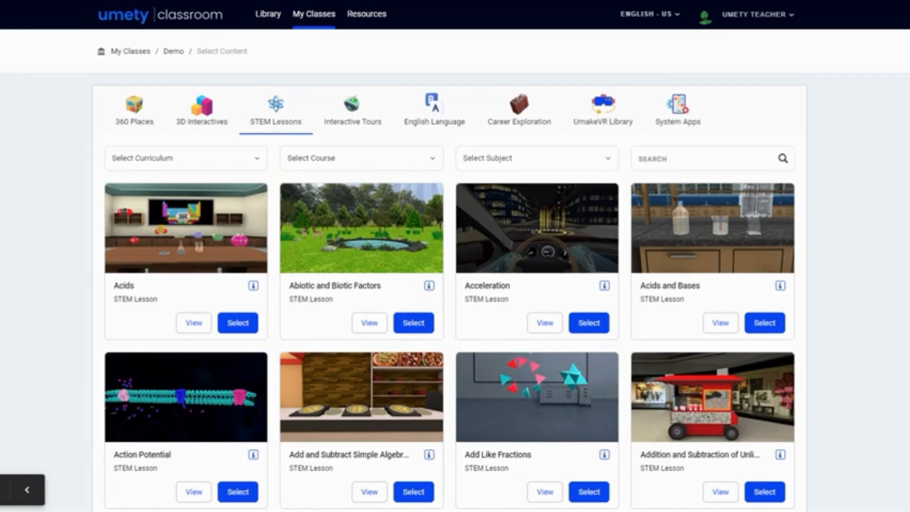
{"action": "left_click", "coordinate": [254, 152]}
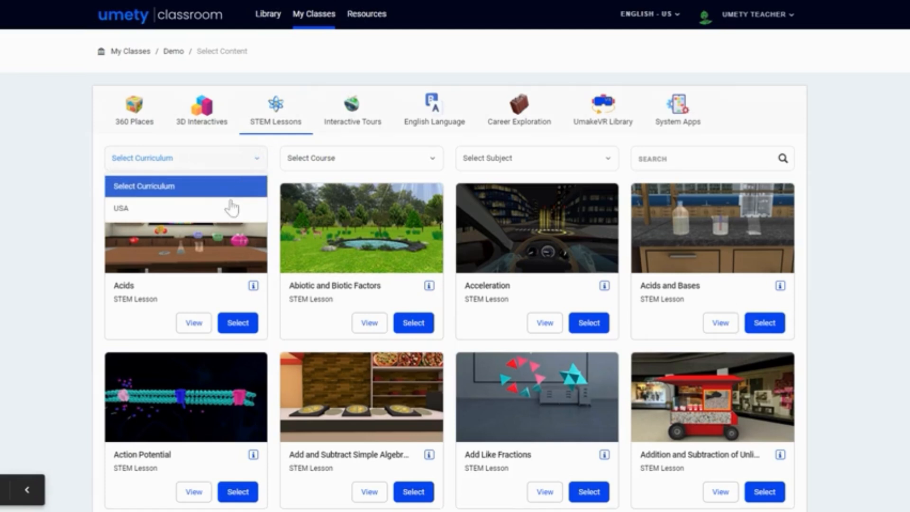
{"action": "left_click", "coordinate": [226, 209]}
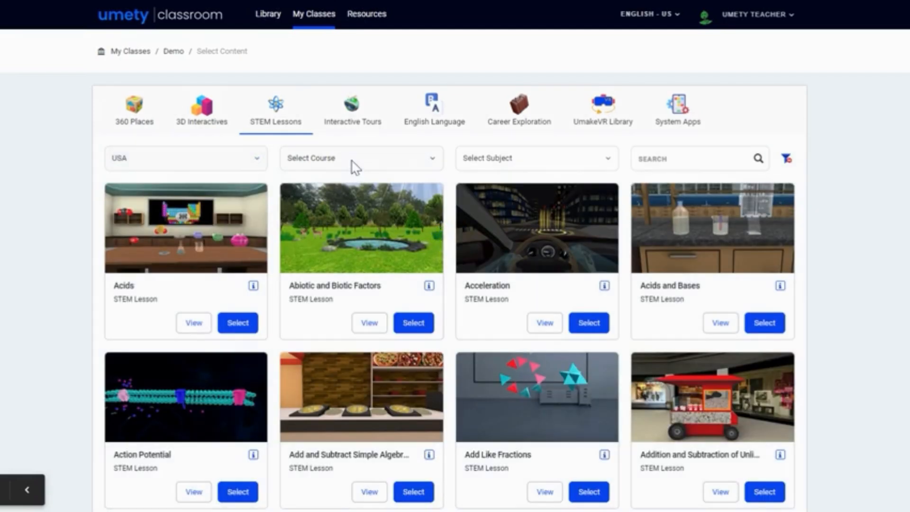
Step: Filter the STEM lessons by the Biology course, view its subject options, and clear the course filter
{"action": "left_click", "coordinate": [352, 166]}
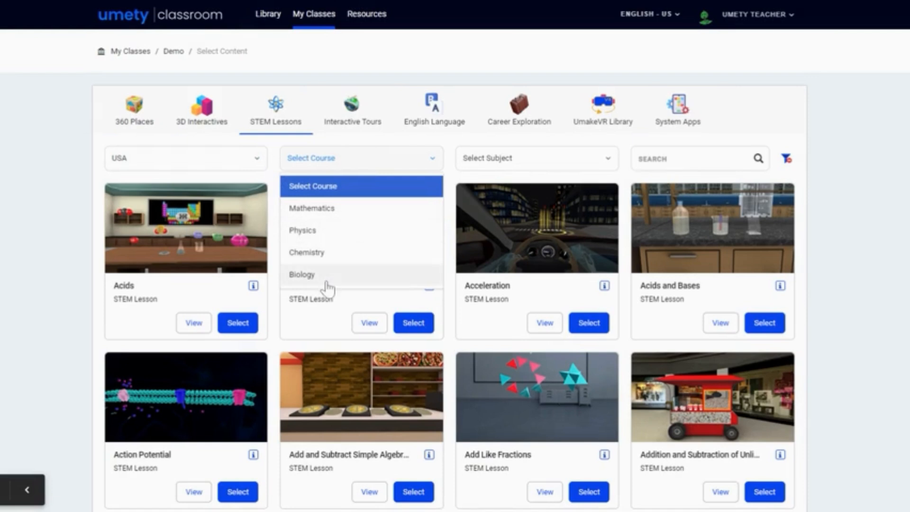
{"action": "left_click", "coordinate": [550, 164]}
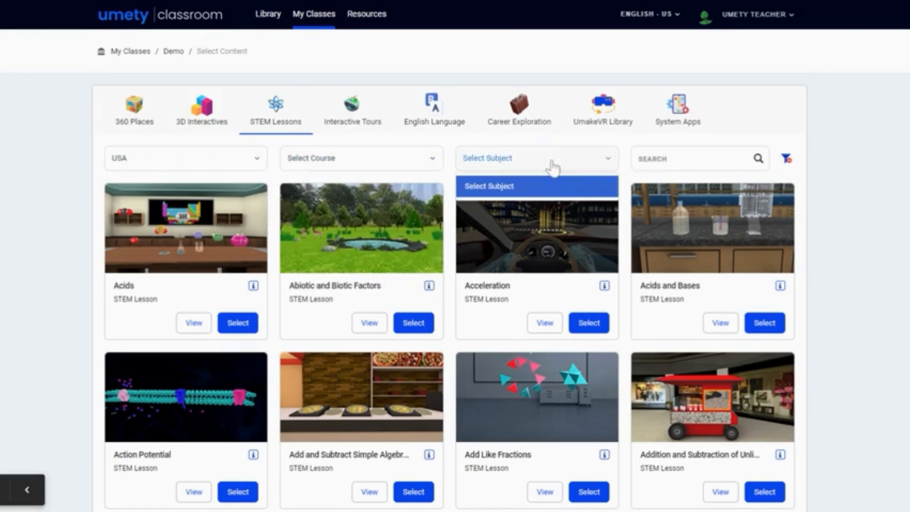
{"action": "left_click", "coordinate": [414, 159]}
{"action": "left_click", "coordinate": [355, 280]}
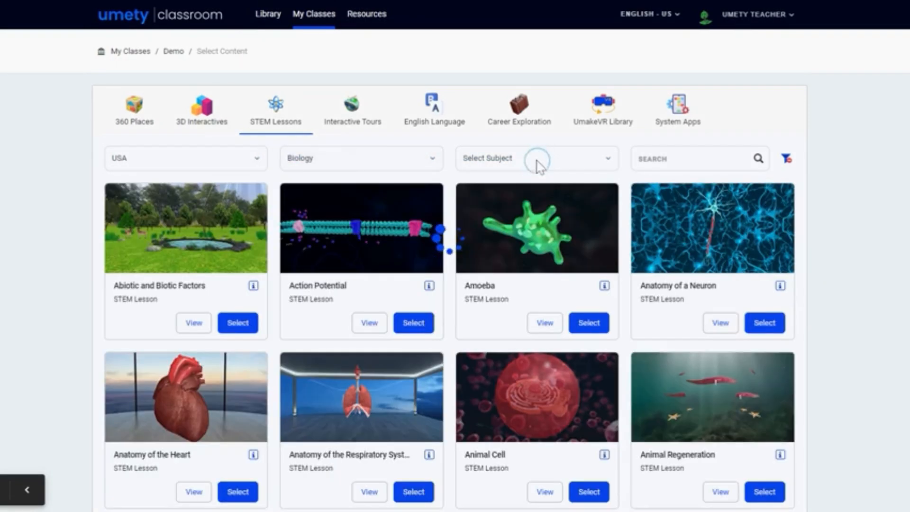
{"action": "left_click", "coordinate": [535, 162]}
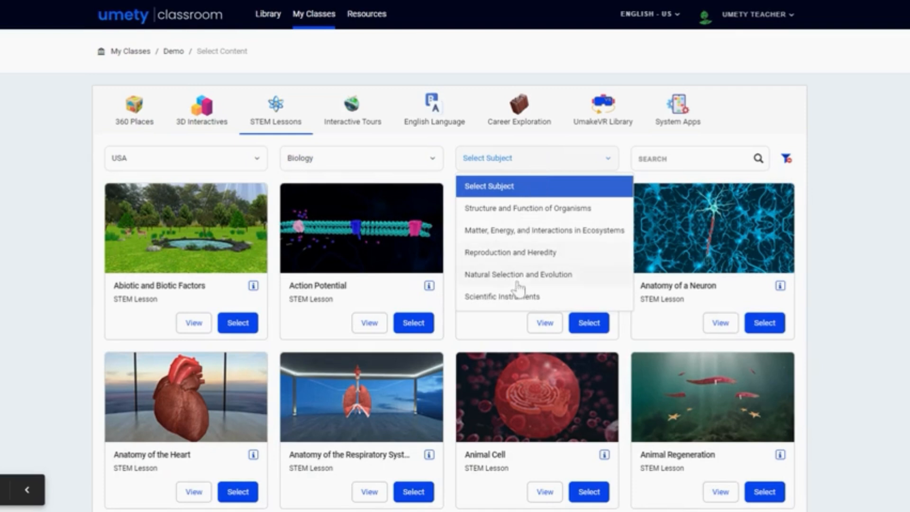
{"action": "left_click", "coordinate": [409, 159]}
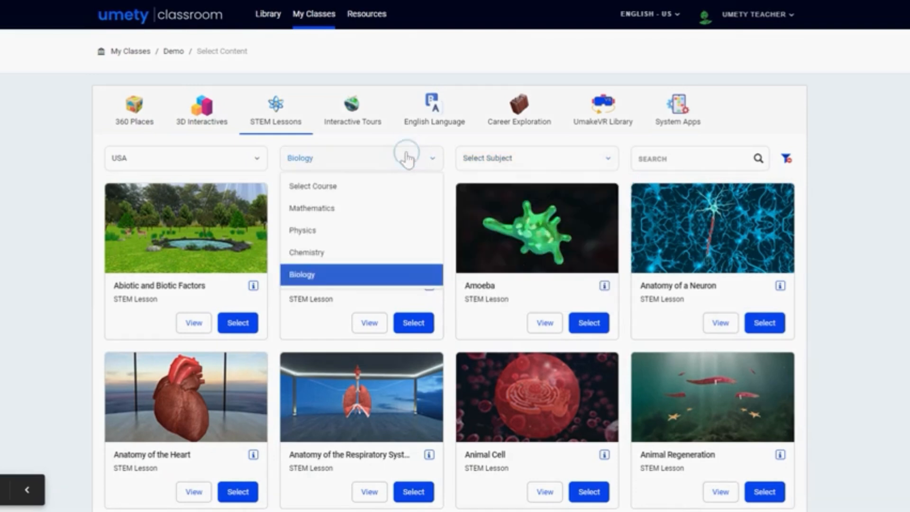
{"action": "left_click", "coordinate": [293, 184]}
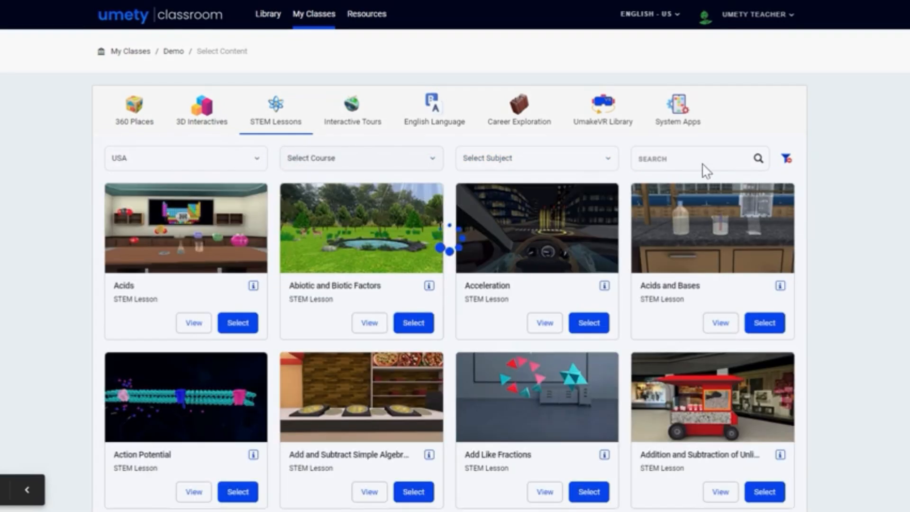
Step: Search the STEM Lessons for "cycle" and find the Water Cycle lesson in the results
{"action": "left_click", "coordinate": [687, 159]}
{"action": "type", "text": "cyce"}
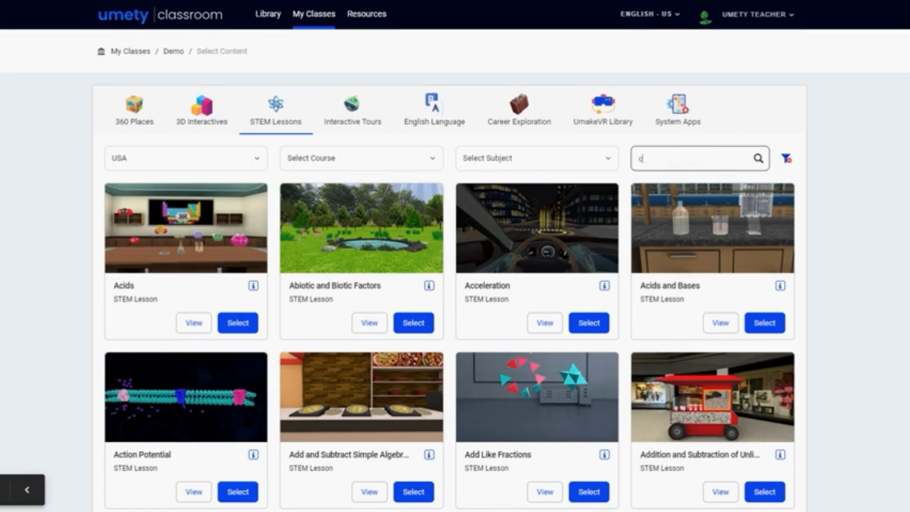
{"action": "key", "text": "Return"}
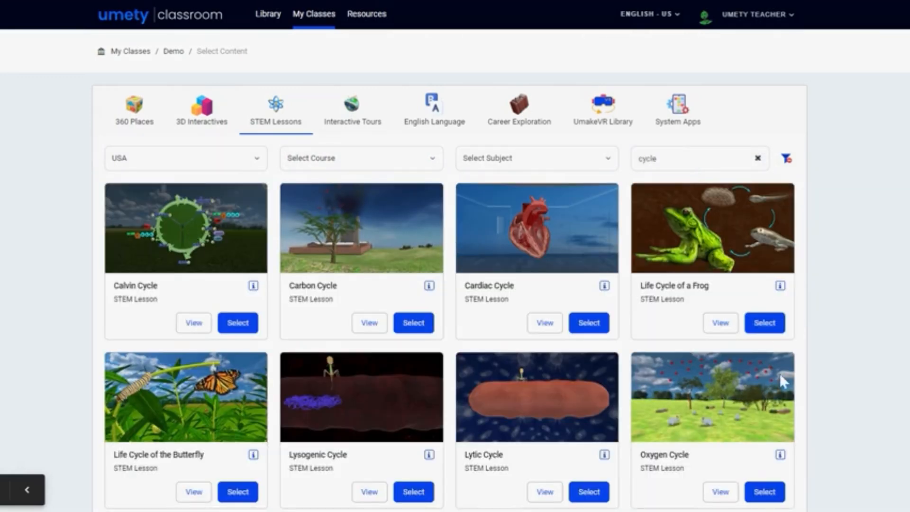
{"action": "scroll", "coordinate": [547, 380], "scroll_direction": "down", "scroll_amount": 6}
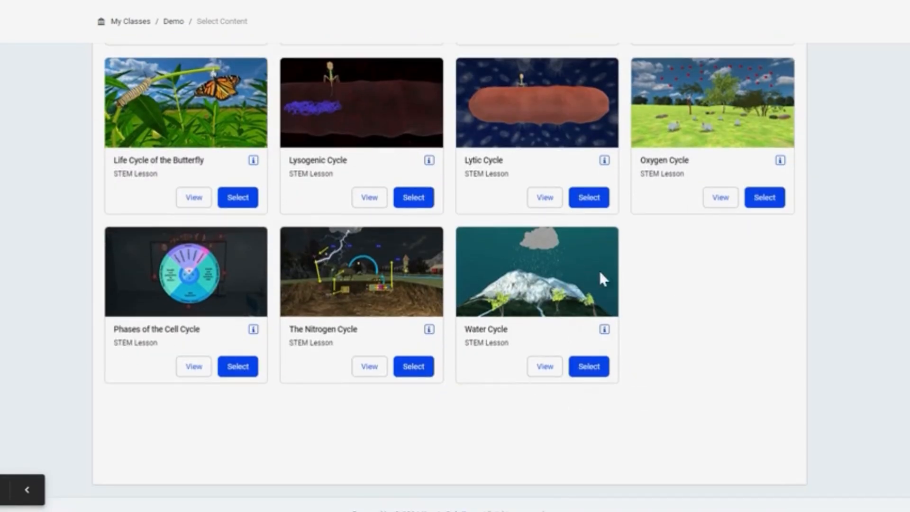
Step: Add the Water Cycle STEM lesson to the Demo class's Water Cycle playlist
{"action": "left_click", "coordinate": [587, 369]}
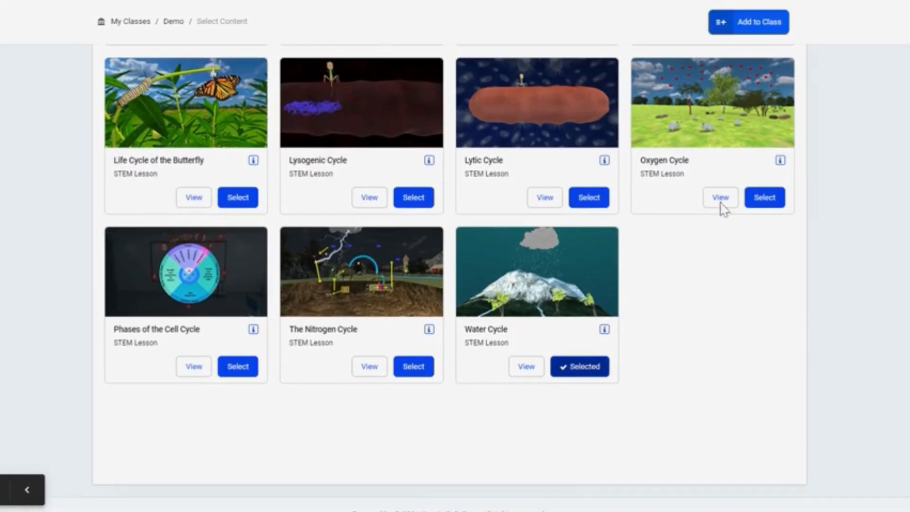
{"action": "left_click", "coordinate": [758, 33]}
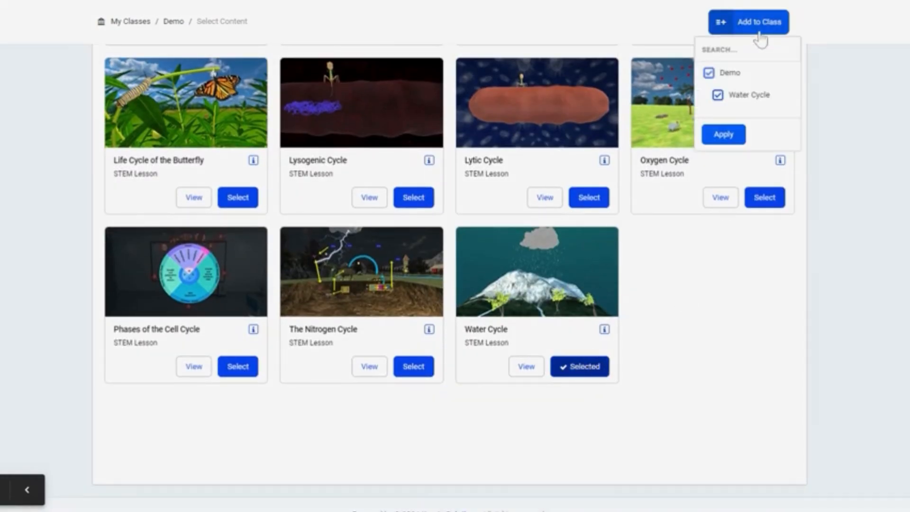
{"action": "left_click", "coordinate": [723, 135]}
Step: Browse the available Interactive Tours of world landmarks
{"action": "scroll", "coordinate": [689, 360], "scroll_direction": "up", "scroll_amount": 5}
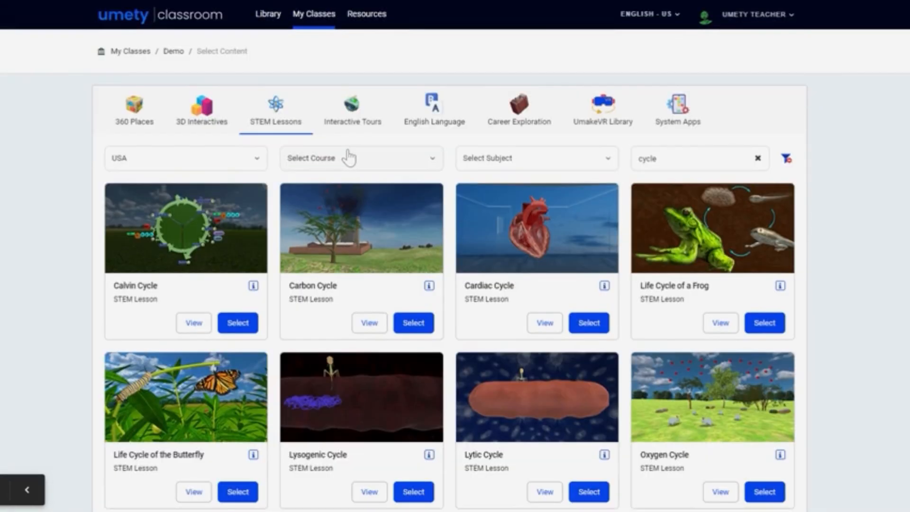
{"action": "left_click", "coordinate": [359, 124]}
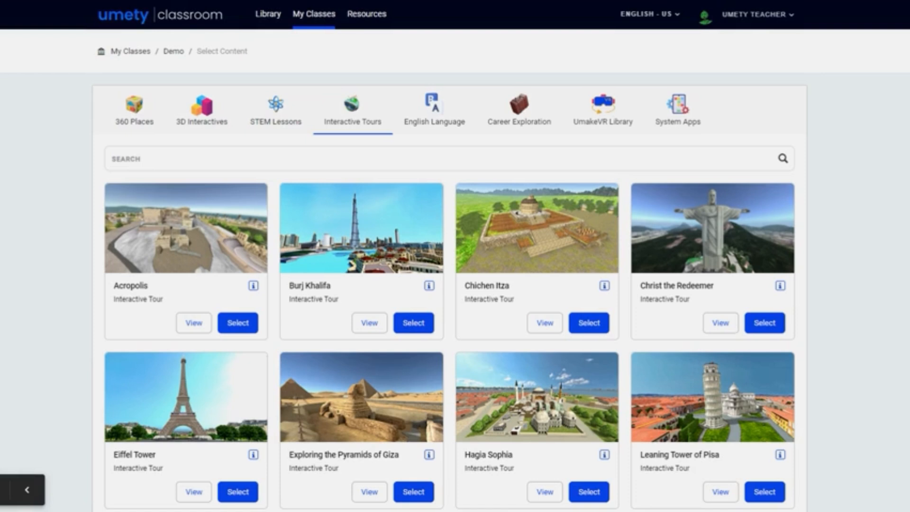
{"action": "scroll", "coordinate": [291, 370], "scroll_direction": "down", "scroll_amount": 4}
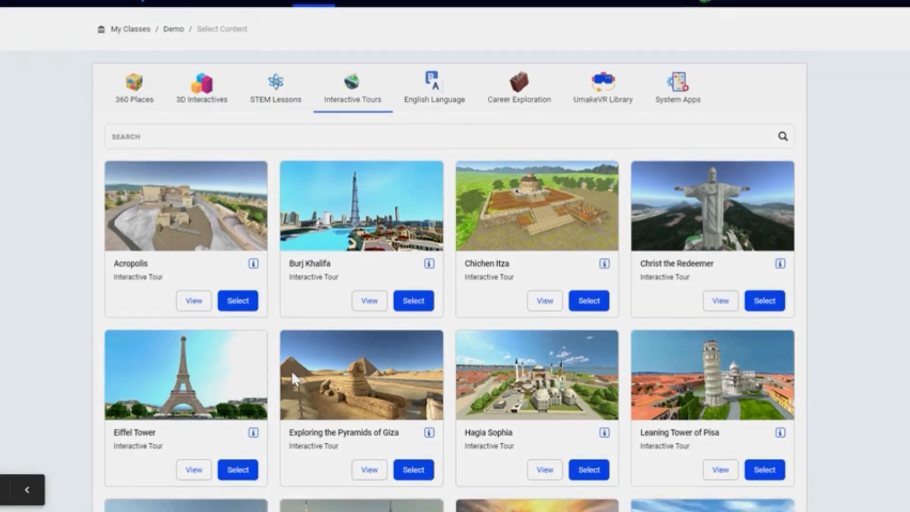
{"action": "scroll", "coordinate": [291, 371], "scroll_direction": "down", "scroll_amount": 7}
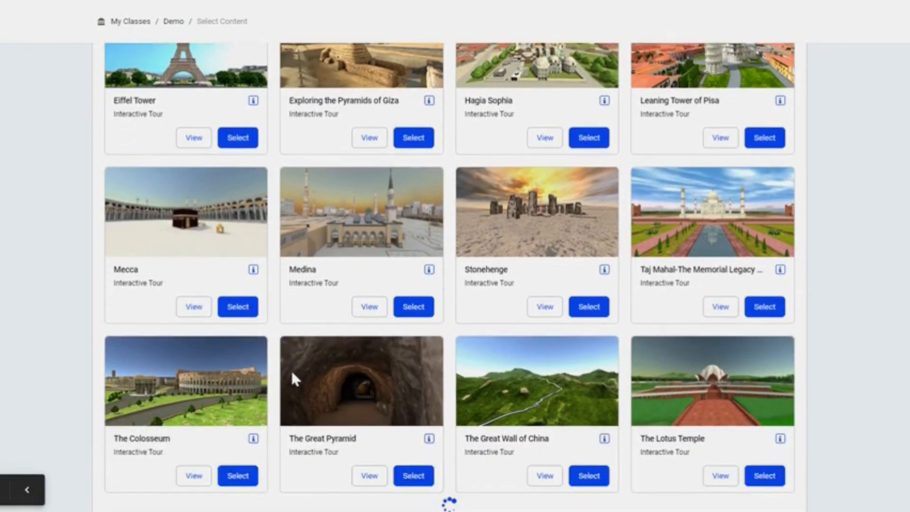
{"action": "scroll", "coordinate": [291, 370], "scroll_direction": "up", "scroll_amount": 5}
{"action": "scroll", "coordinate": [292, 373], "scroll_direction": "up", "scroll_amount": 6}
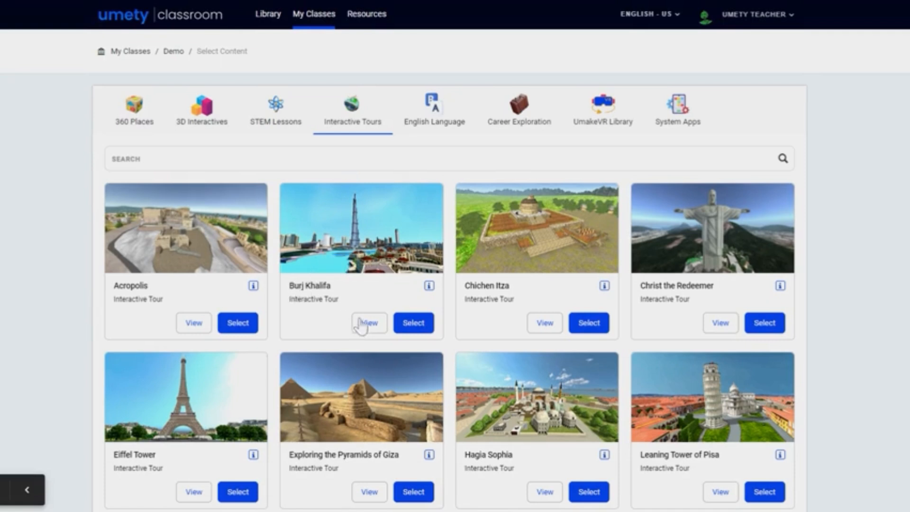
Step: Add the Burj Khalifa interactive tour to the Demo class's Water Cycle playlist
{"action": "left_click", "coordinate": [404, 329]}
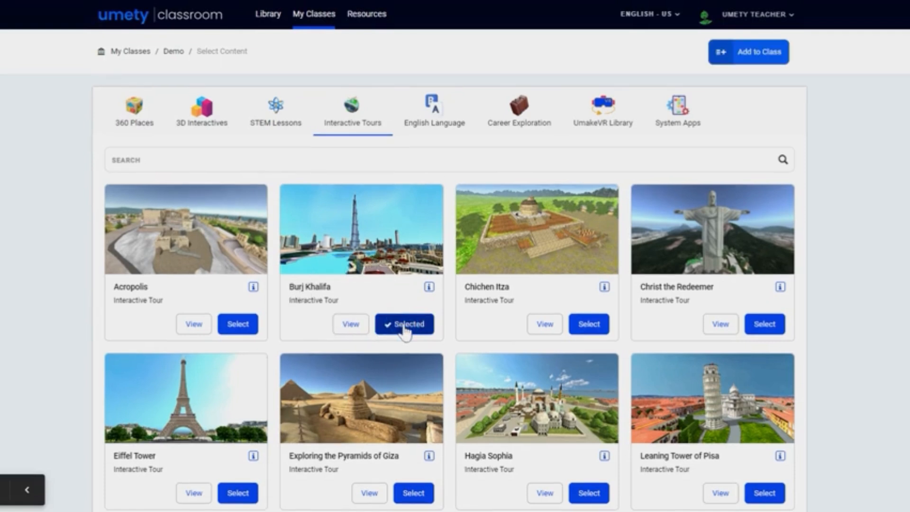
{"action": "left_click", "coordinate": [739, 59]}
{"action": "left_click", "coordinate": [723, 164]}
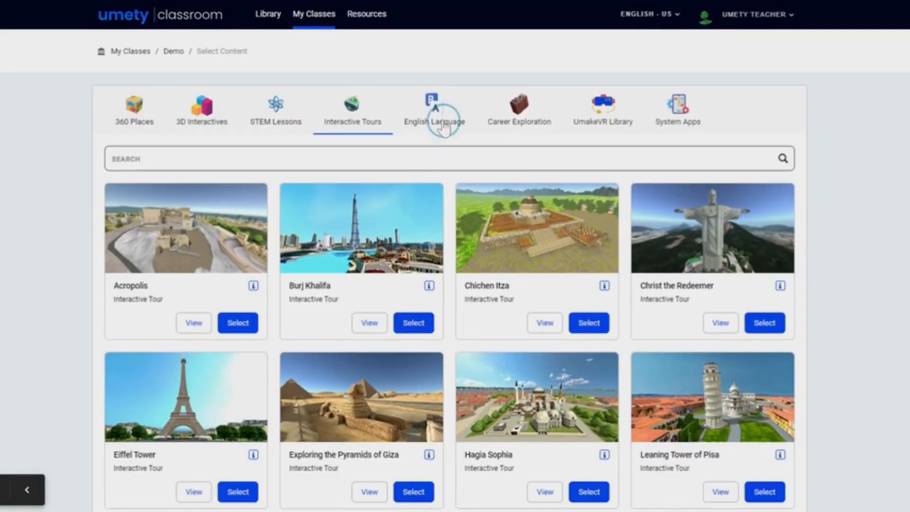
Step: View the English Language content and add the Soil and Plant Scientists career exploration to the Demo class's Water Cycle playlist
{"action": "left_click", "coordinate": [432, 119]}
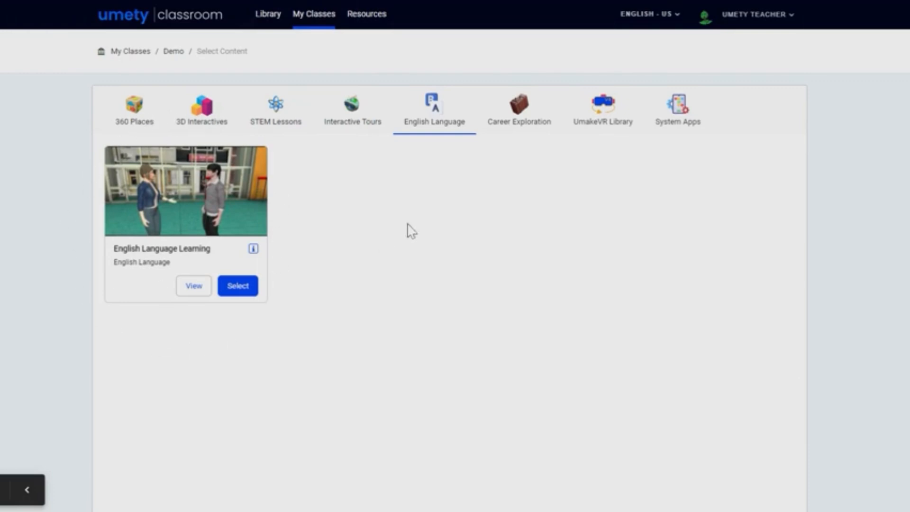
{"action": "left_click", "coordinate": [521, 118]}
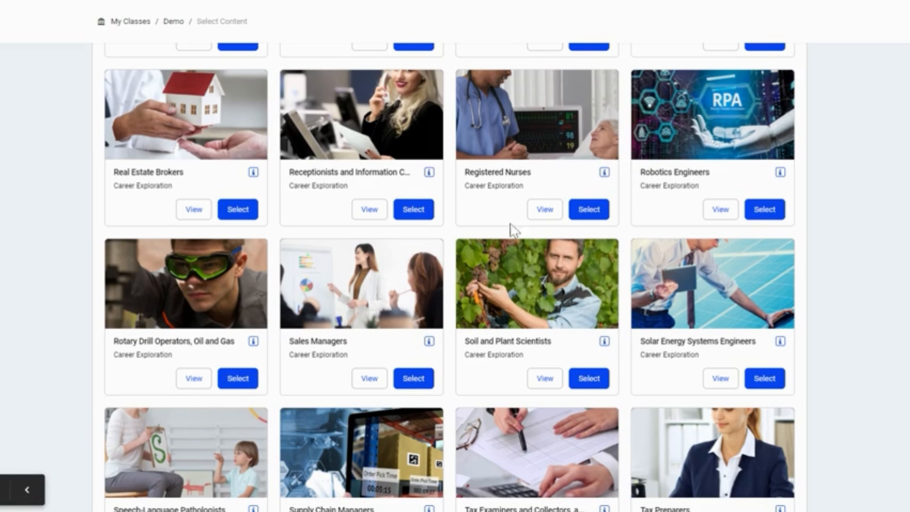
{"action": "left_click", "coordinate": [592, 385]}
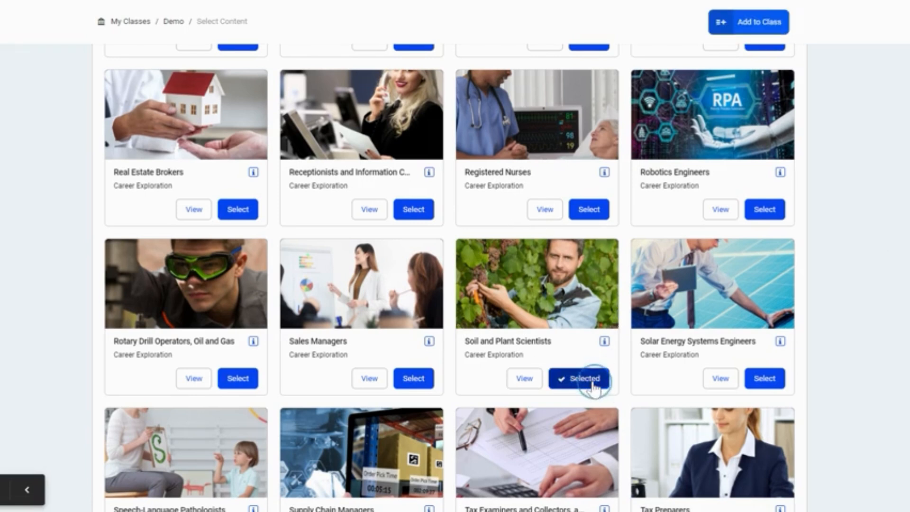
{"action": "left_click", "coordinate": [771, 27]}
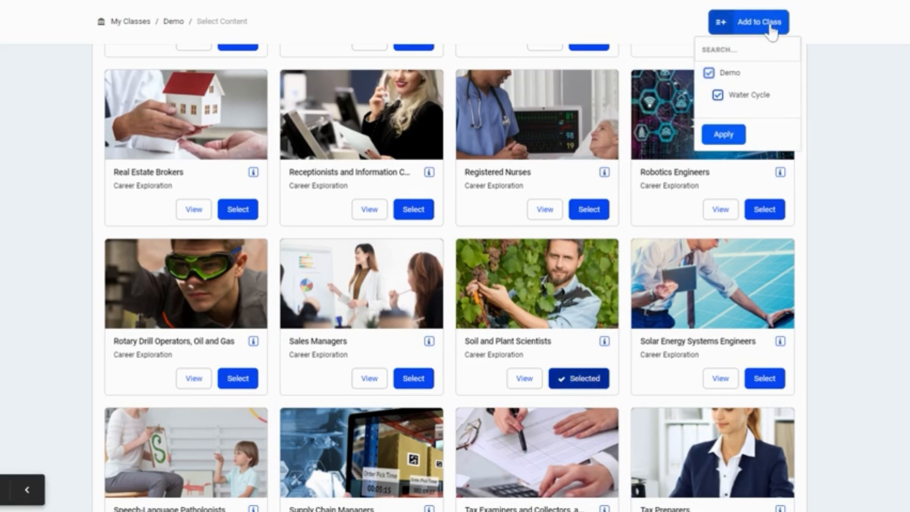
{"action": "left_click", "coordinate": [730, 138]}
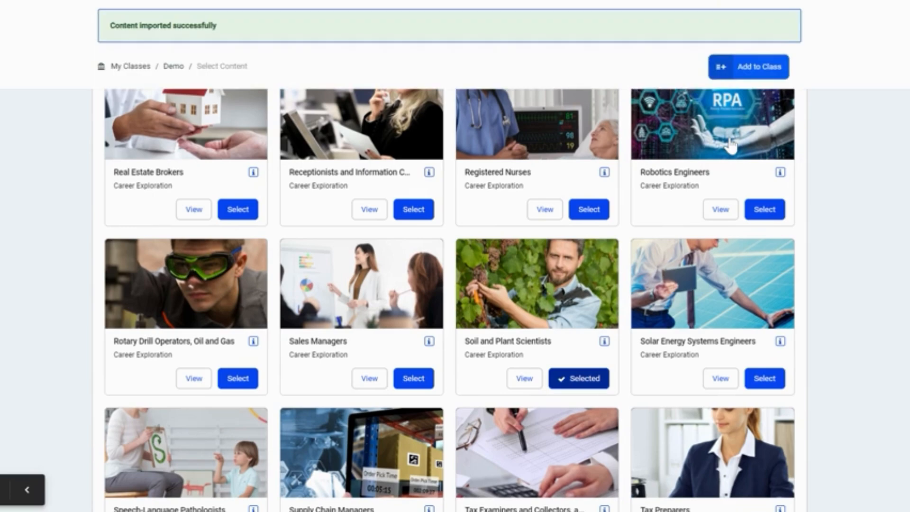
Step: Return to the Demo class's content and view the items in its Water Cycle playlist
{"action": "scroll", "coordinate": [849, 211], "scroll_direction": "up", "scroll_amount": 20}
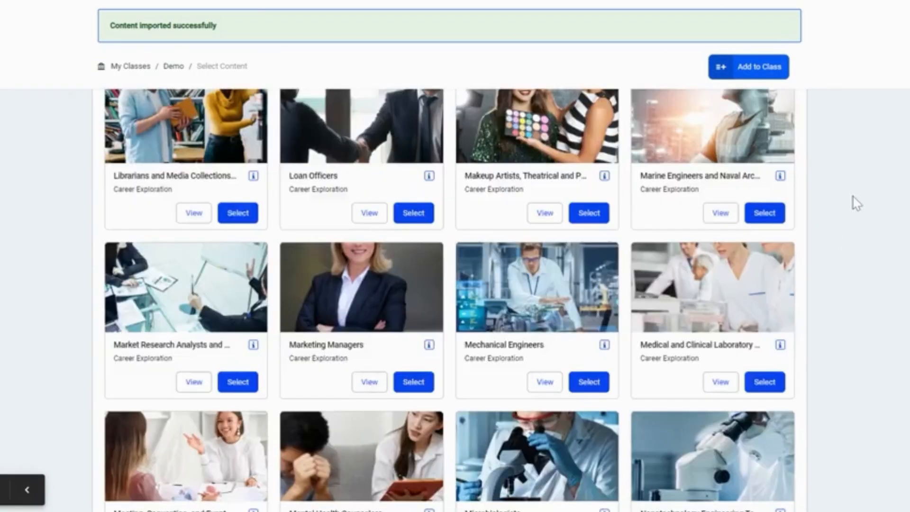
{"action": "scroll", "coordinate": [855, 203], "scroll_direction": "up", "scroll_amount": 20}
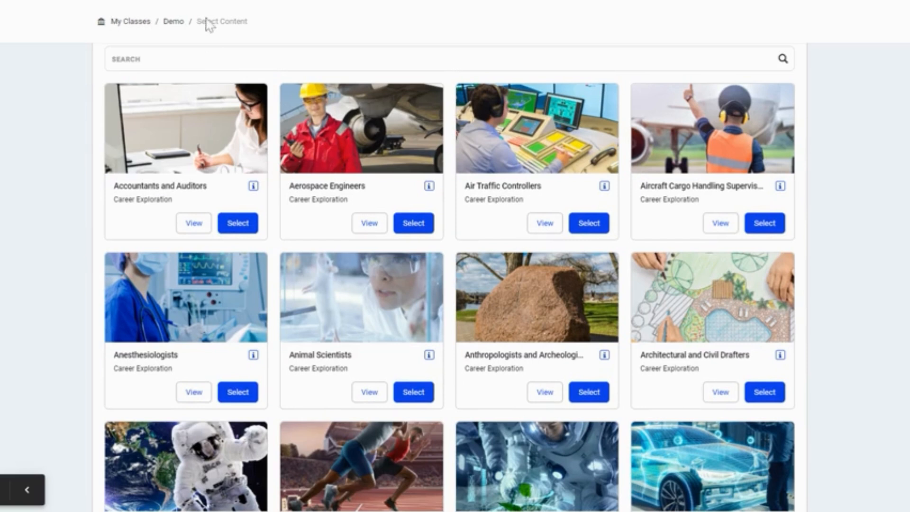
{"action": "left_click", "coordinate": [174, 23]}
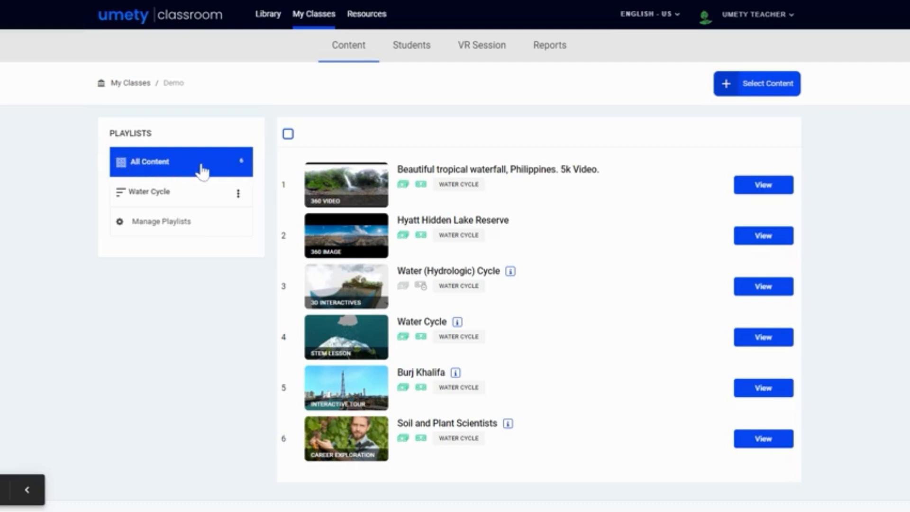
{"action": "left_click", "coordinate": [188, 196]}
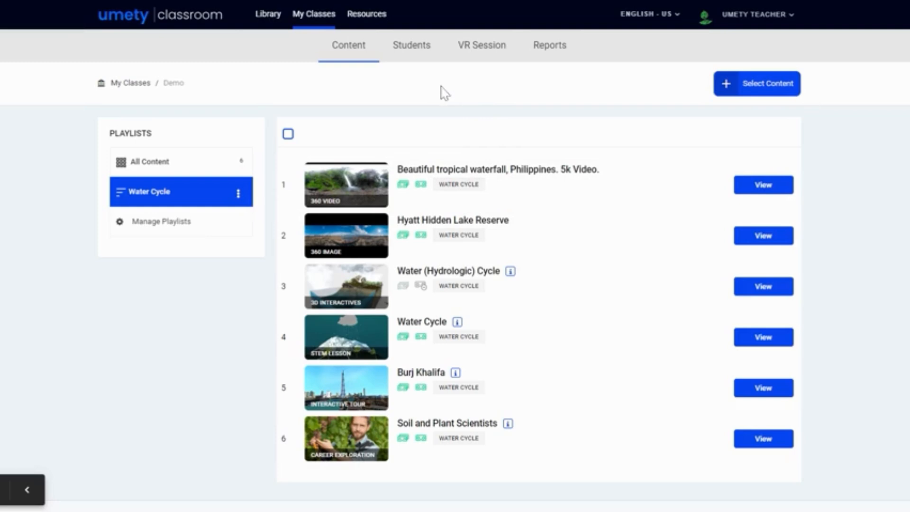
Step: Go to the Demo class's student list, display the class code in full size, and close it
{"action": "left_click", "coordinate": [424, 61]}
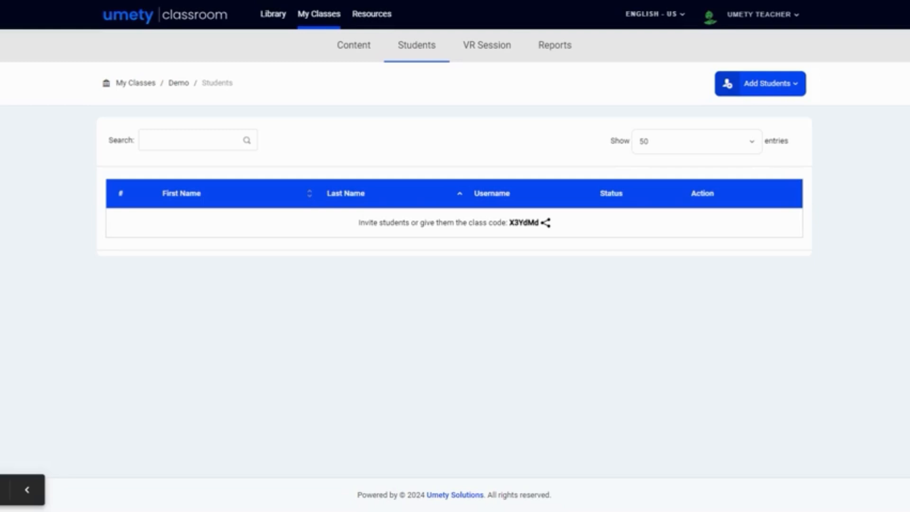
{"action": "left_click", "coordinate": [768, 89]}
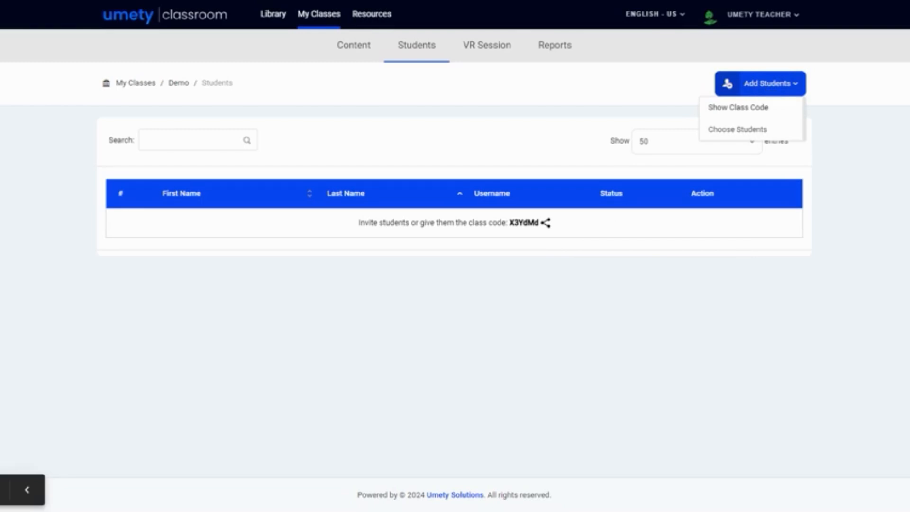
{"action": "left_click", "coordinate": [762, 109]}
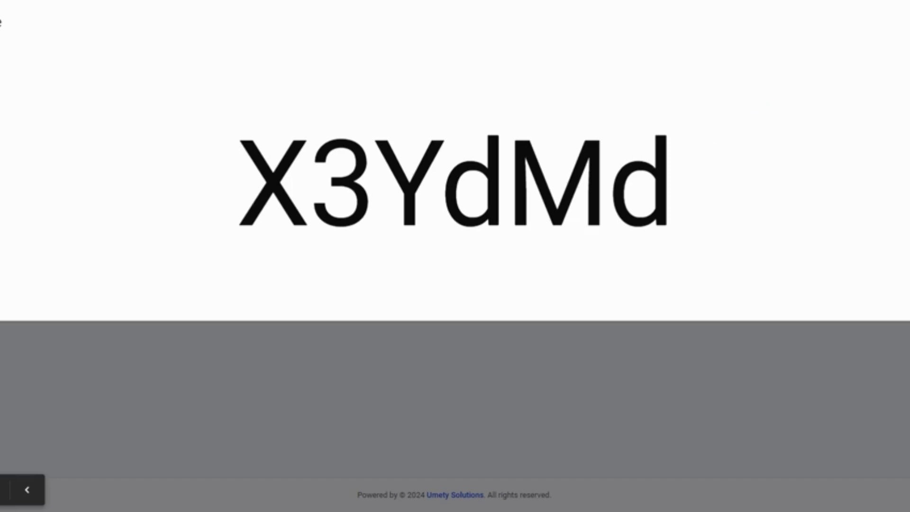
{"action": "key", "text": "Escape"}
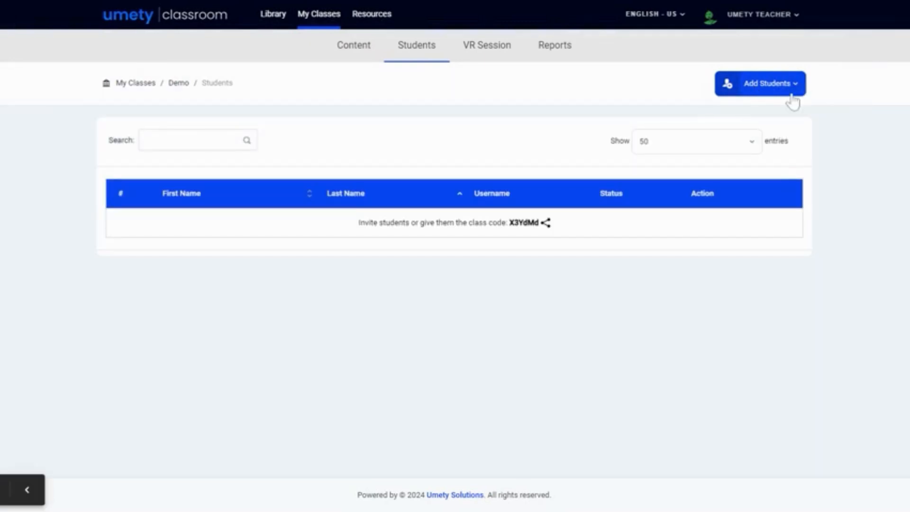
Step: Choose the Umety student account from the existing students and add it to the Demo class
{"action": "left_click", "coordinate": [788, 95]}
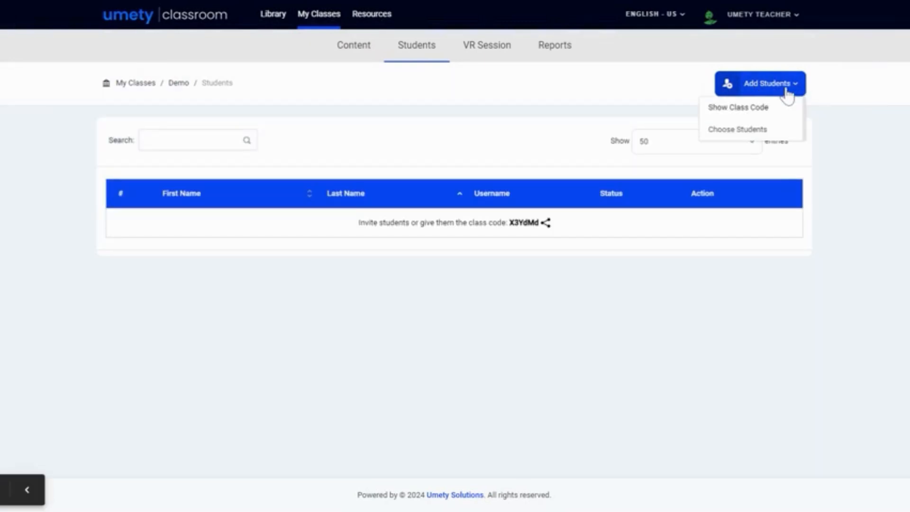
{"action": "left_click", "coordinate": [738, 134]}
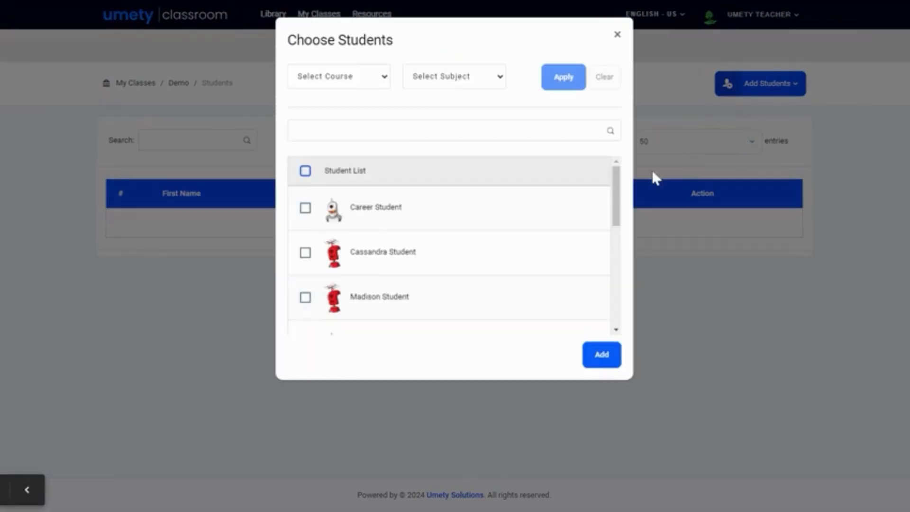
{"action": "scroll", "coordinate": [465, 258], "scroll_direction": "down", "scroll_amount": 3}
{"action": "scroll", "coordinate": [466, 258], "scroll_direction": "down", "scroll_amount": 3}
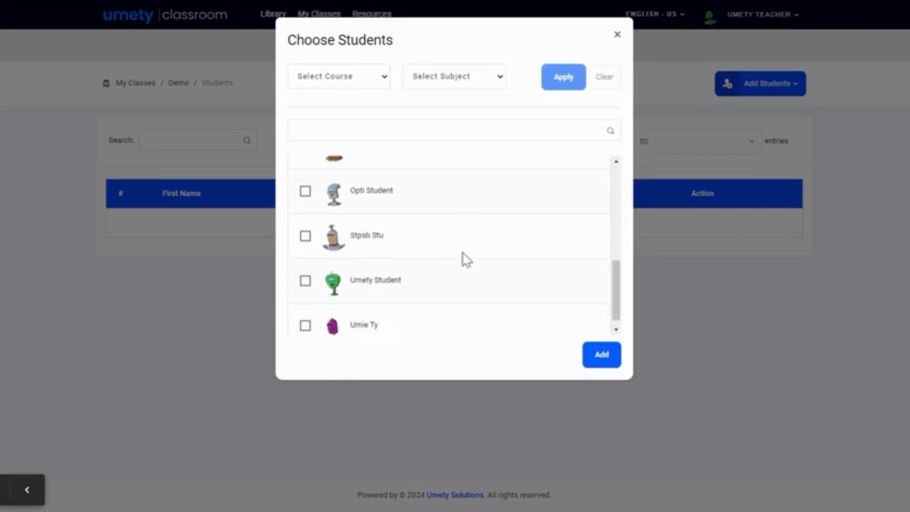
{"action": "left_click", "coordinate": [305, 268]}
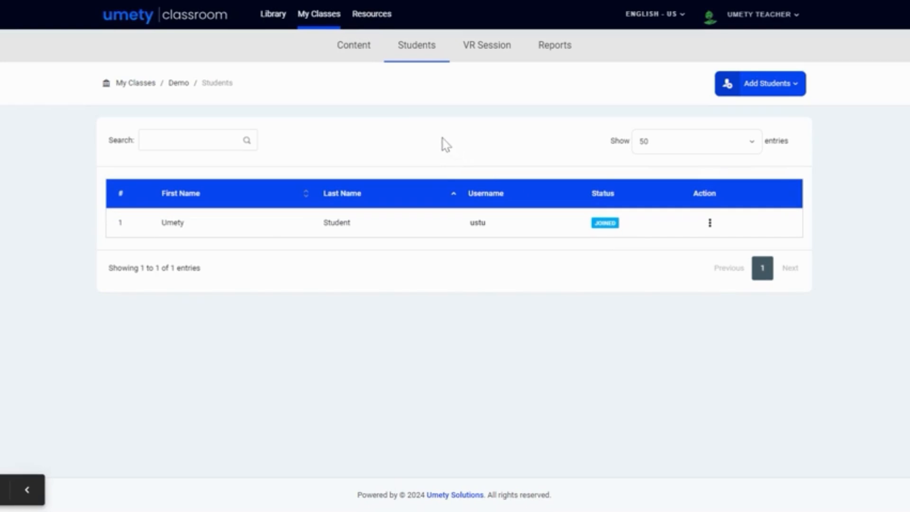
Step: Start a By Device VR session for the Demo class and limit its content to the Water Cycle playlist
{"action": "left_click", "coordinate": [492, 52]}
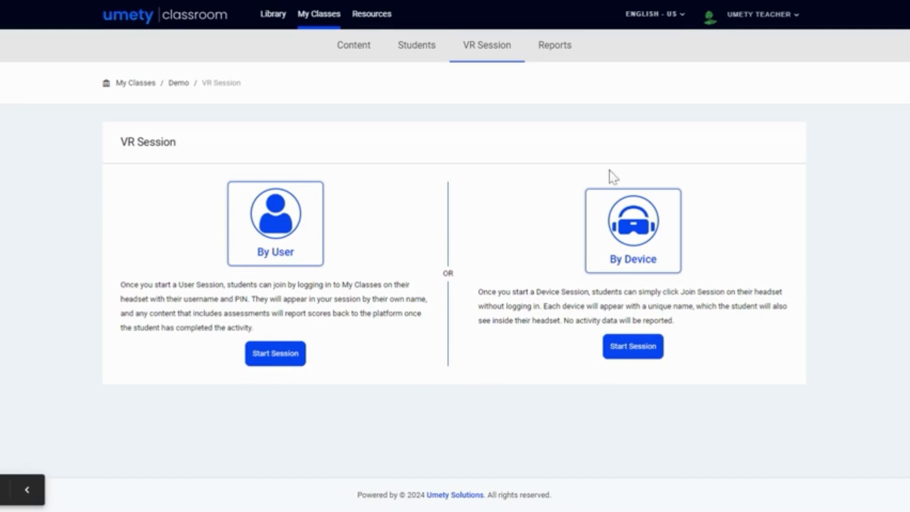
{"action": "left_click", "coordinate": [641, 353]}
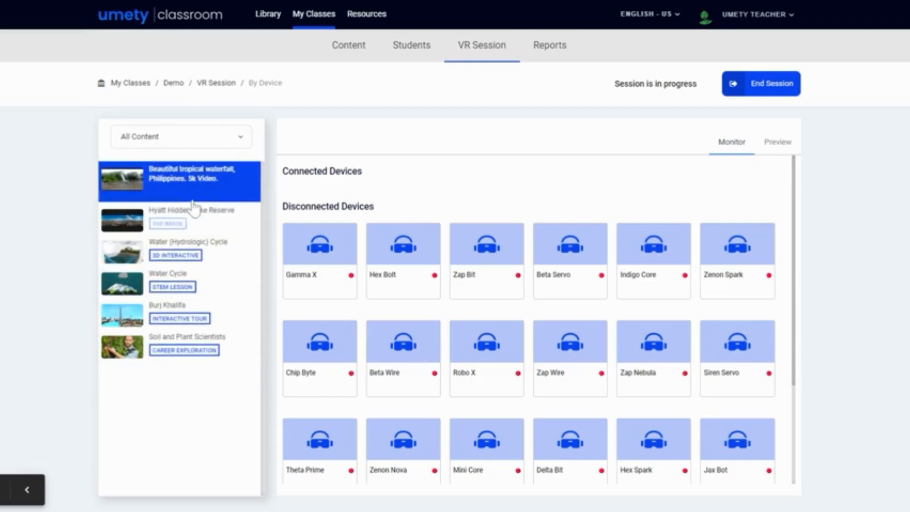
{"action": "left_click", "coordinate": [196, 138]}
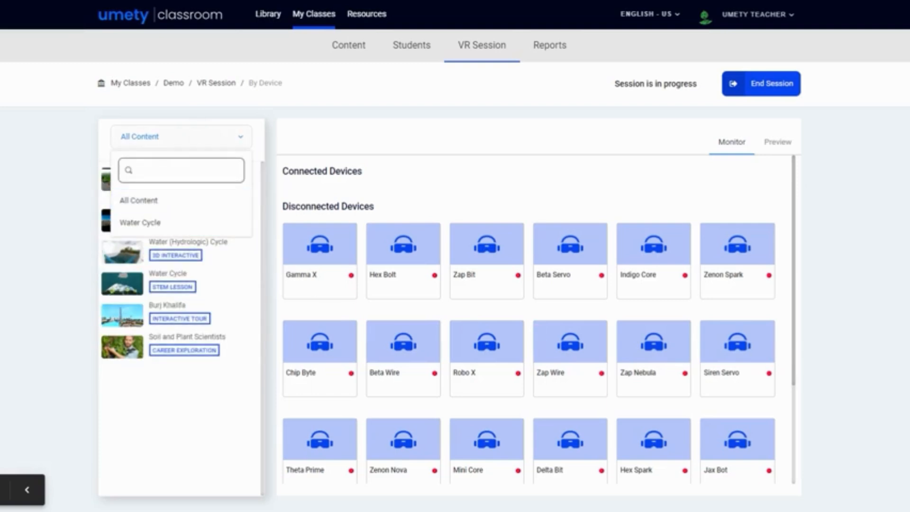
{"action": "left_click", "coordinate": [175, 224]}
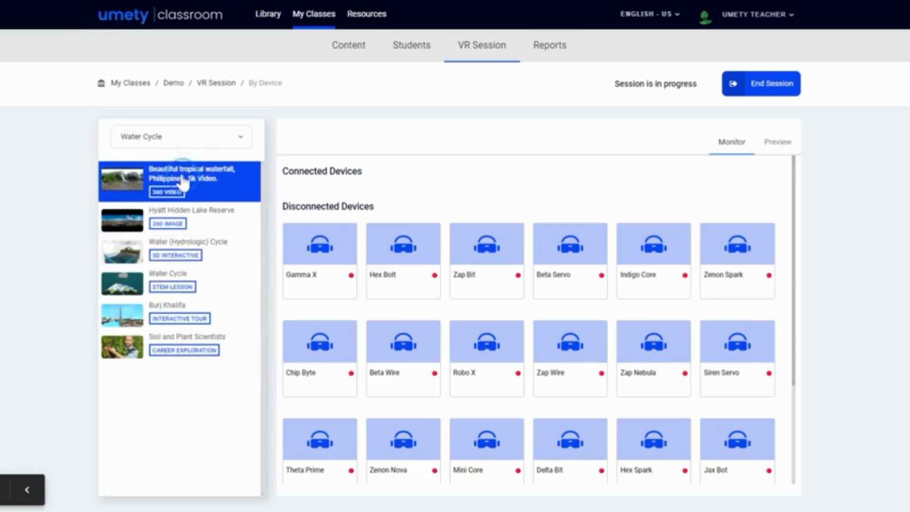
Step: Launch the Beautiful tropical waterfall, Philippines 360 video in the VR session and show its preview
{"action": "left_click", "coordinate": [130, 186]}
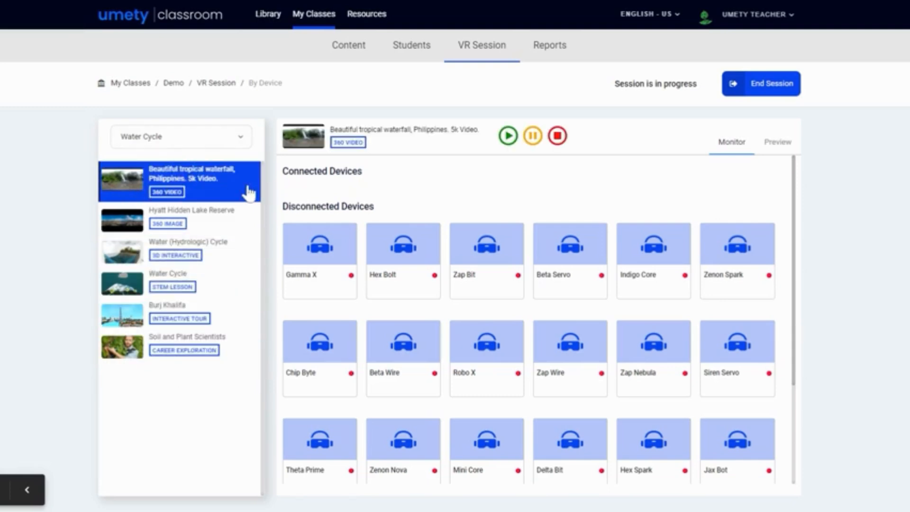
{"action": "left_click", "coordinate": [509, 137]}
{"action": "left_click", "coordinate": [778, 147]}
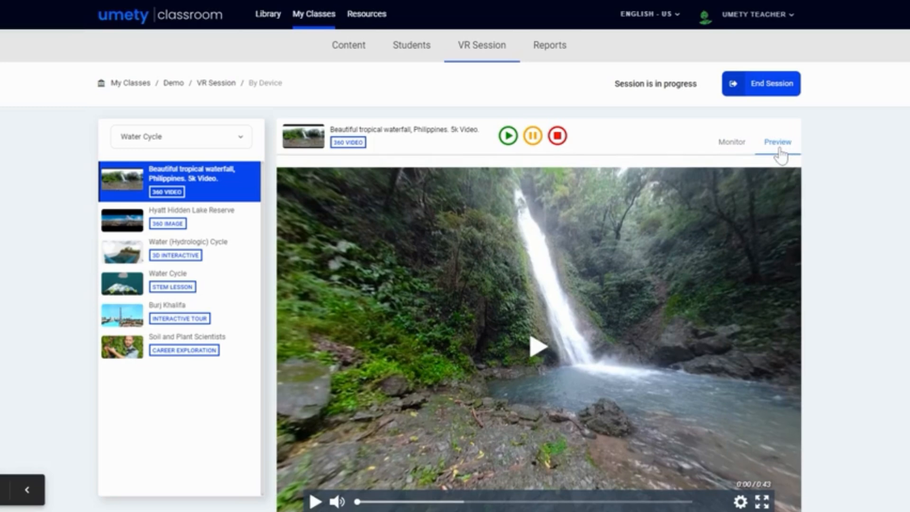
Step: Play the waterfall video in the preview, look around its 360 scene, and return to the device monitor
{"action": "left_click", "coordinate": [538, 353]}
{"action": "left_click_drag", "start_coordinate": [575, 363], "coordinate": [587, 335]}
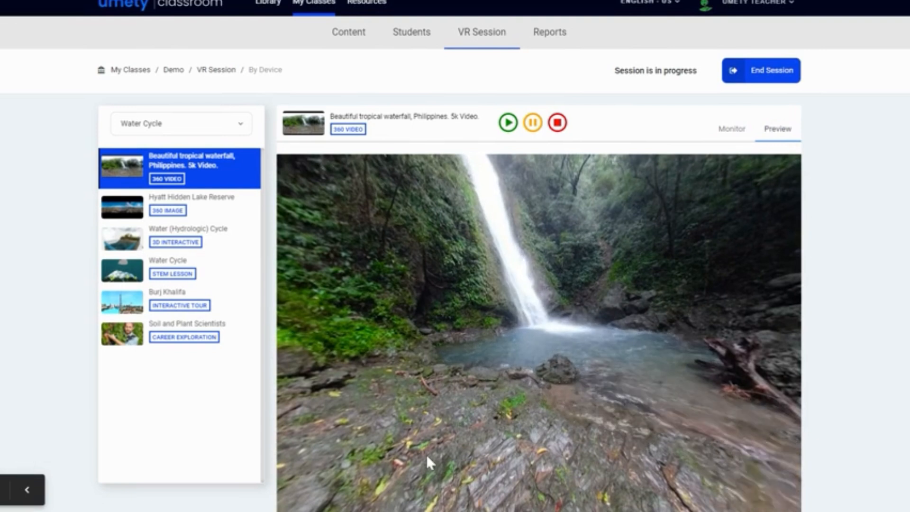
{"action": "left_click", "coordinate": [730, 130]}
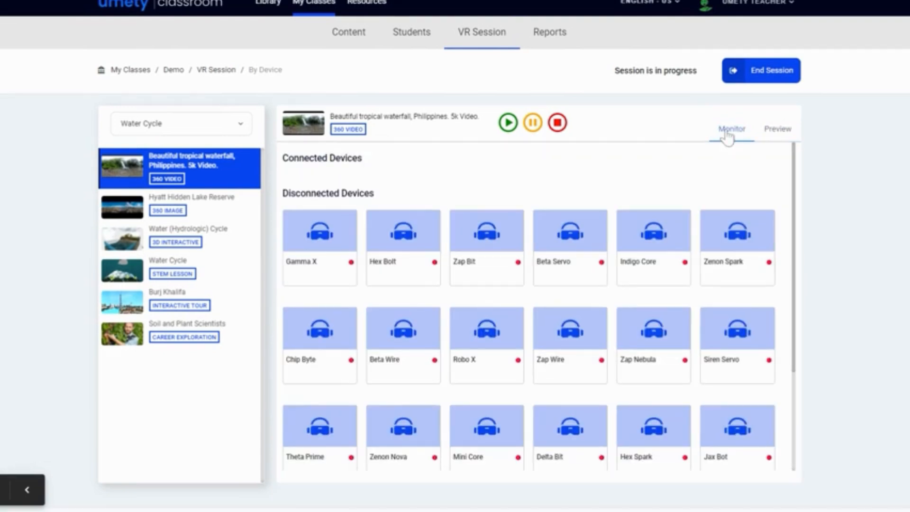
Step: Pause and stop the waterfall video for the class, and launch the Hyatt Hidden Lake Reserve 360 image with its preview shown
{"action": "left_click", "coordinate": [533, 127]}
{"action": "left_click", "coordinate": [557, 124]}
{"action": "left_click", "coordinate": [195, 203]}
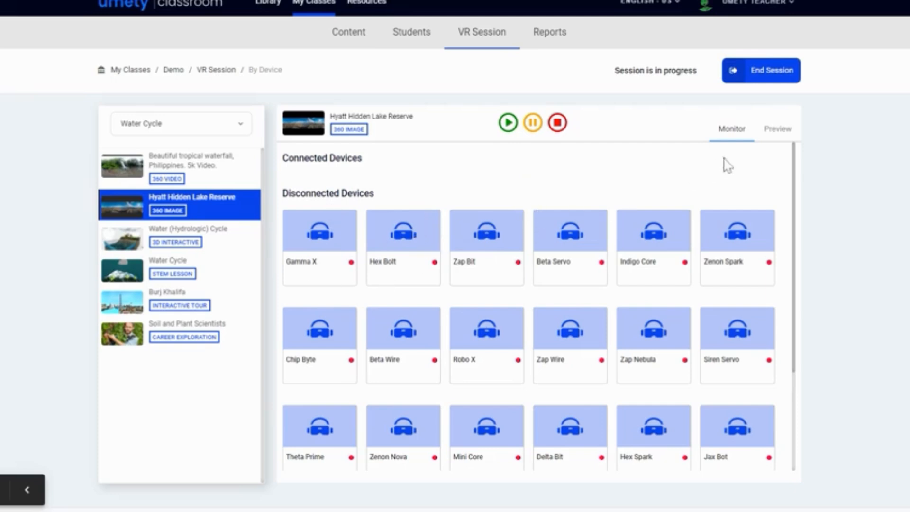
{"action": "left_click", "coordinate": [784, 142]}
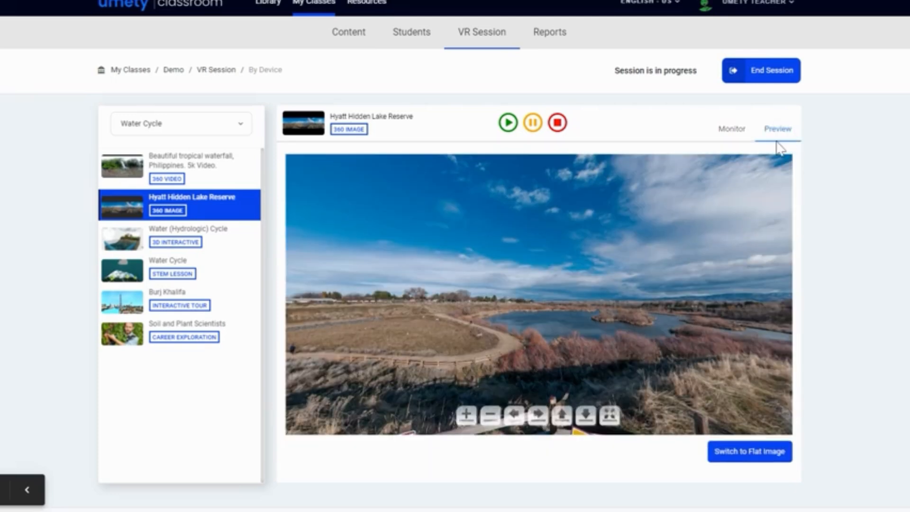
Step: Re-center the students' view on the lake using the flat image, and look around the scene back in the 360 image
{"action": "left_click", "coordinate": [765, 455]}
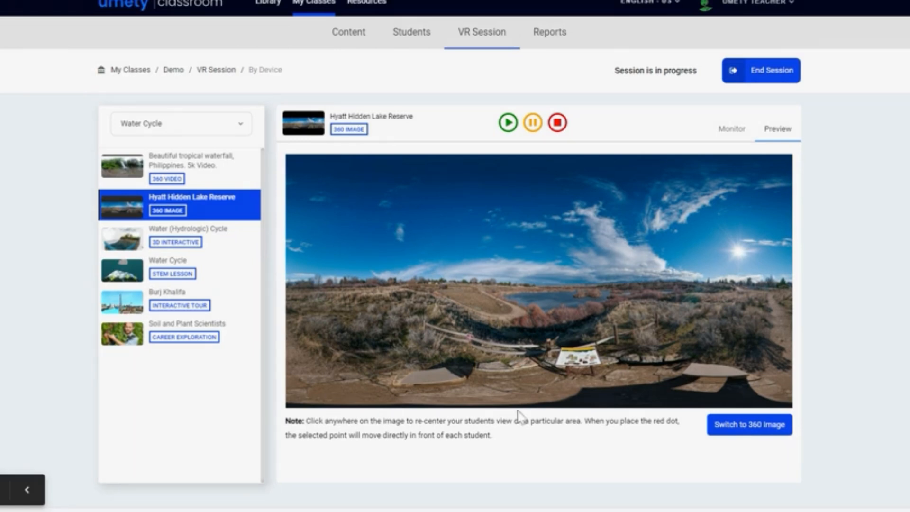
{"action": "left_click", "coordinate": [550, 298]}
{"action": "left_click", "coordinate": [761, 430]}
{"action": "left_click_drag", "start_coordinate": [732, 388], "coordinate": [521, 307]}
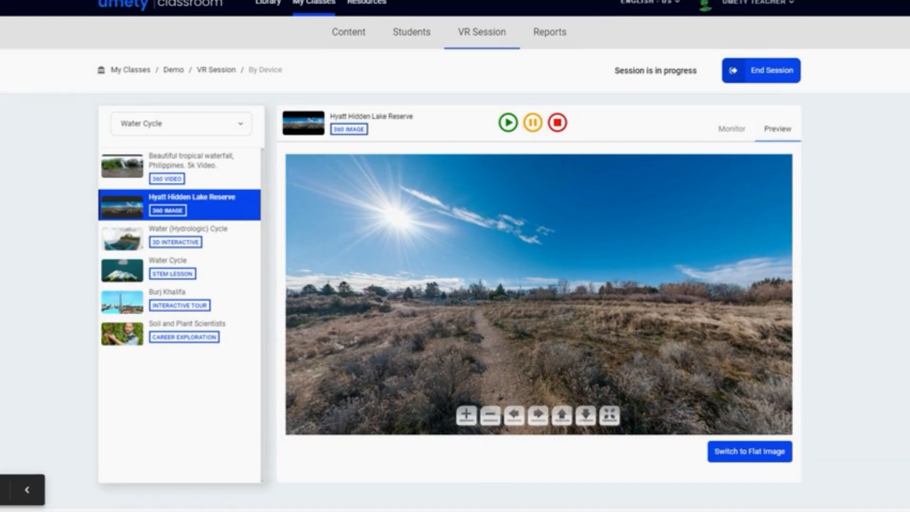
Step: Pause the Hyatt Hidden Lake Reserve image for the class, turn the preview back to the lake, and stop the content
{"action": "left_click", "coordinate": [532, 125]}
{"action": "left_click_drag", "start_coordinate": [429, 317], "coordinate": [776, 303]}
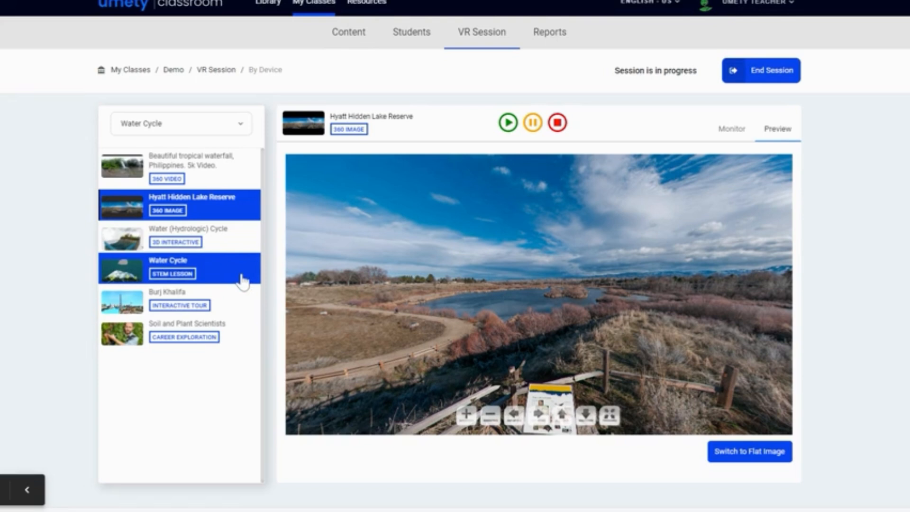
{"action": "left_click", "coordinate": [563, 131]}
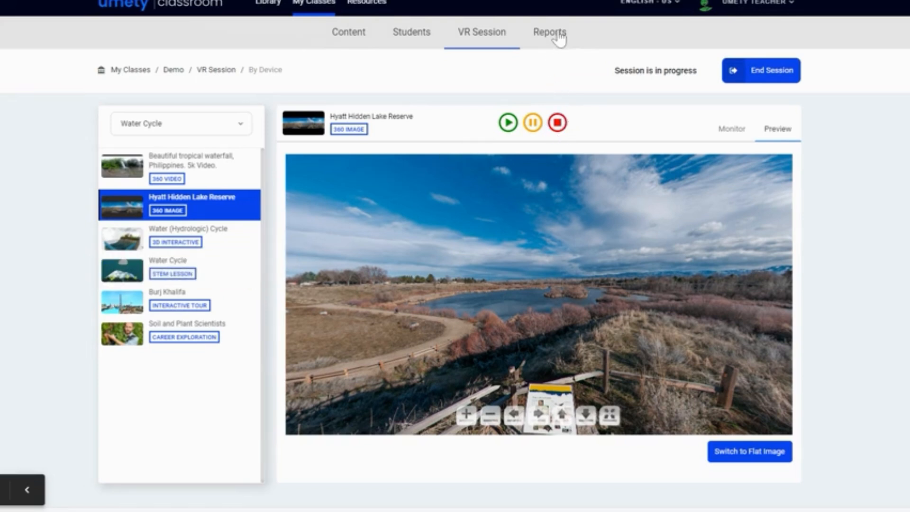
Step: Go to the Demo class's reports, look through the class and student reports, and return to the module report
{"action": "scroll", "coordinate": [561, 43], "scroll_direction": "up", "scroll_amount": 1}
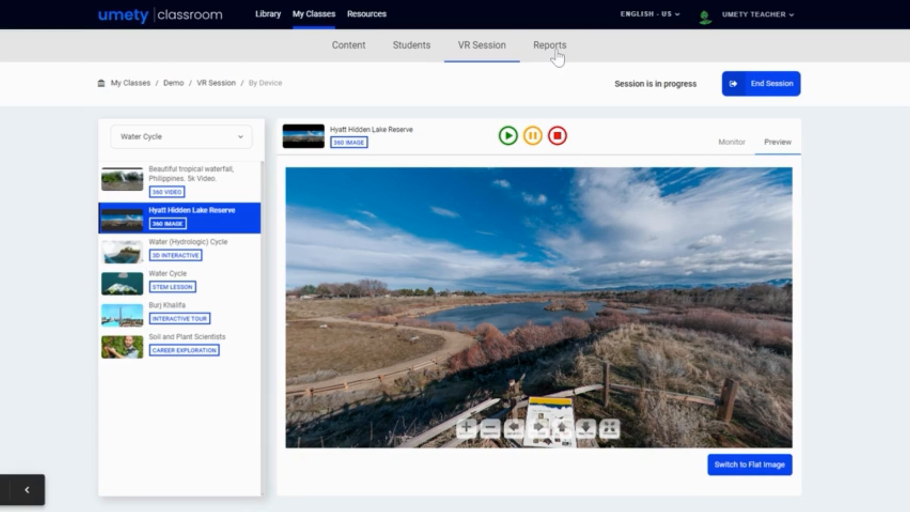
{"action": "left_click", "coordinate": [558, 56]}
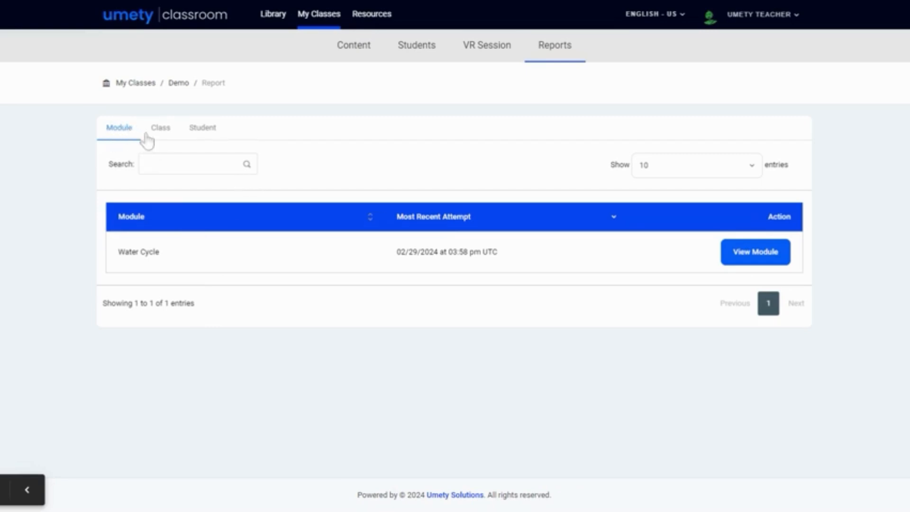
{"action": "left_click", "coordinate": [164, 134]}
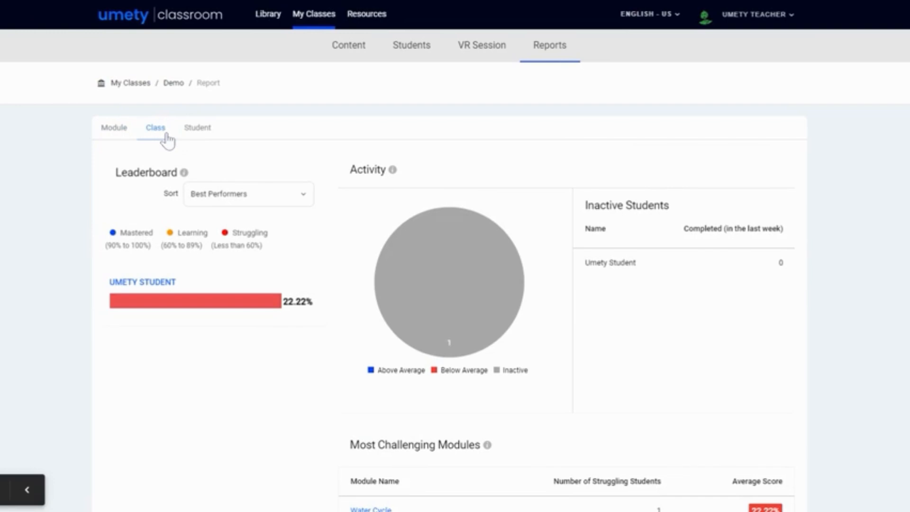
{"action": "left_click", "coordinate": [202, 135]}
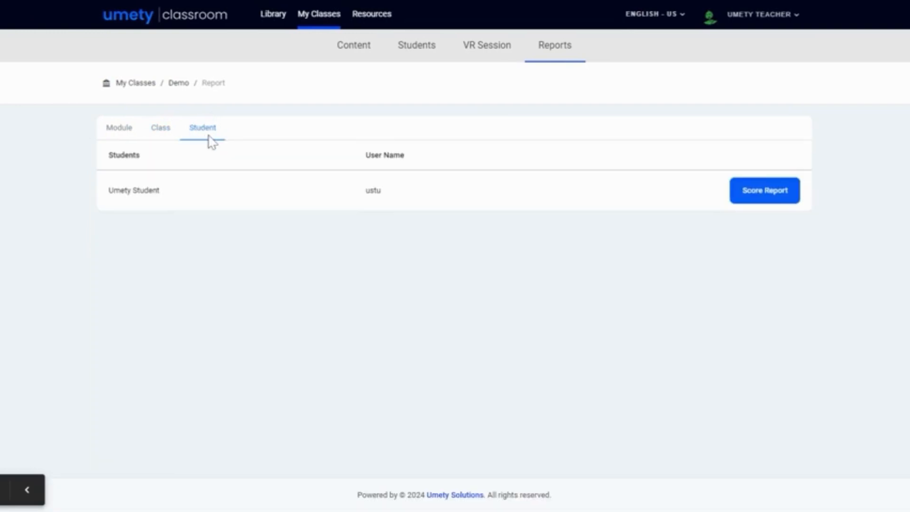
{"action": "left_click", "coordinate": [121, 134]}
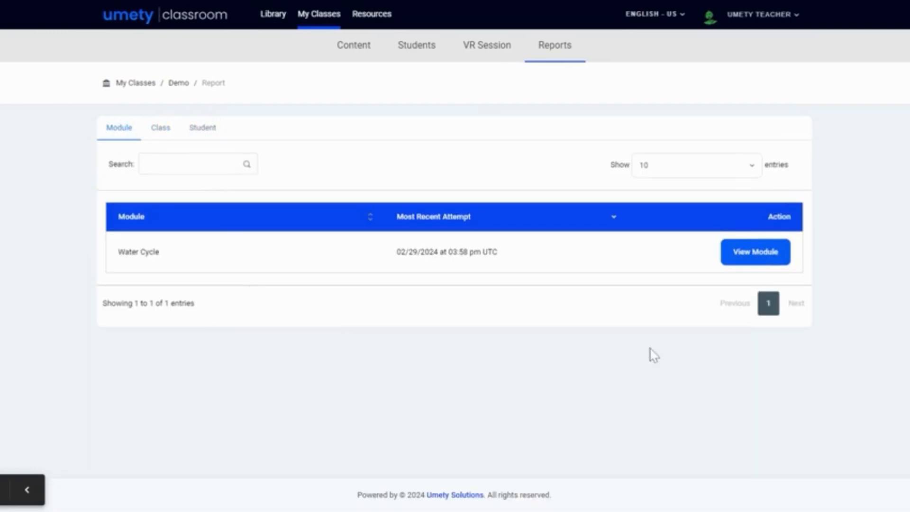
Step: View the Water Cycle module's report and examine its attempt summary and class results
{"action": "left_click", "coordinate": [754, 255]}
{"action": "scroll", "coordinate": [645, 331], "scroll_direction": "down", "scroll_amount": 3}
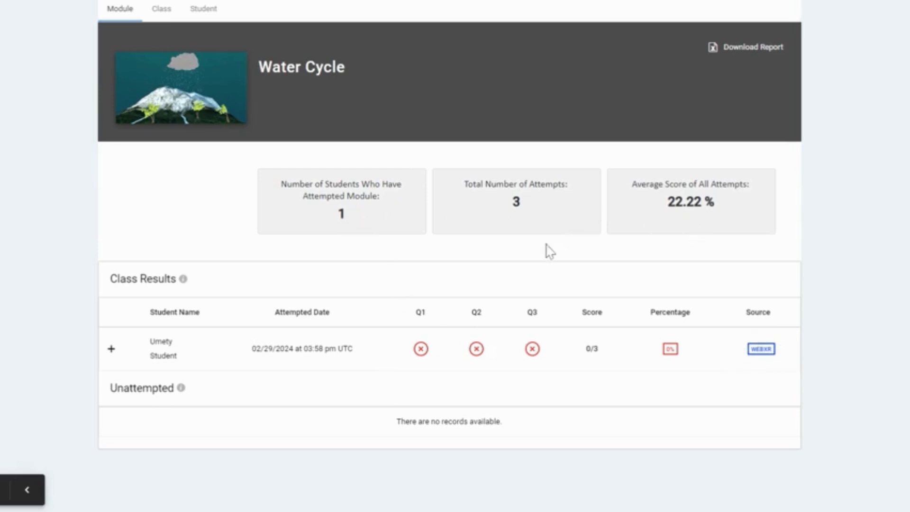
{"action": "scroll", "coordinate": [545, 251], "scroll_direction": "up", "scroll_amount": 3}
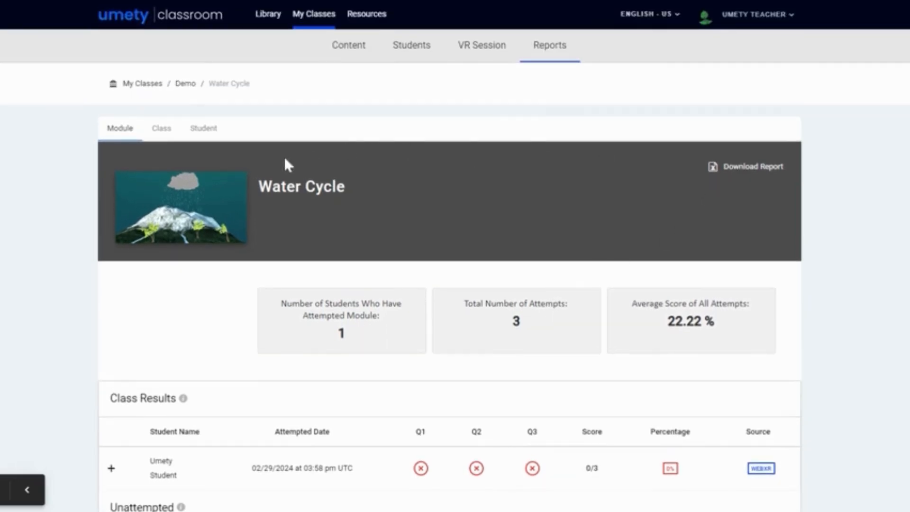
Step: Examine the class report's leaderboard with its sort options, student activity and most challenging modules
{"action": "left_click", "coordinate": [162, 127]}
{"action": "left_click", "coordinate": [159, 126]}
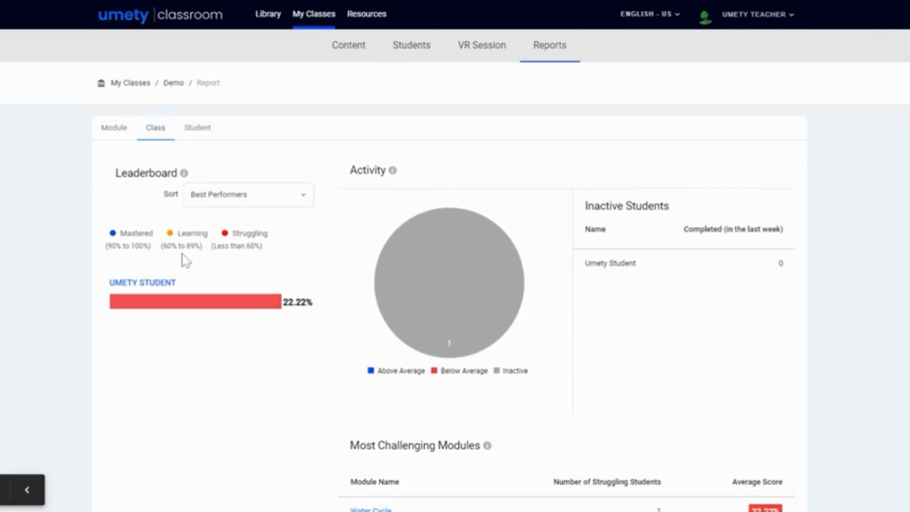
{"action": "left_click", "coordinate": [300, 193]}
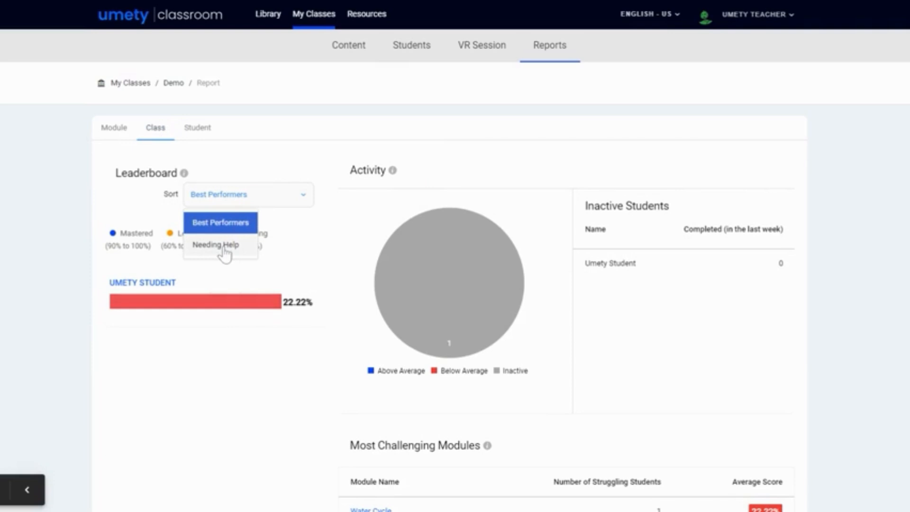
{"action": "scroll", "coordinate": [662, 392], "scroll_direction": "down", "scroll_amount": 1}
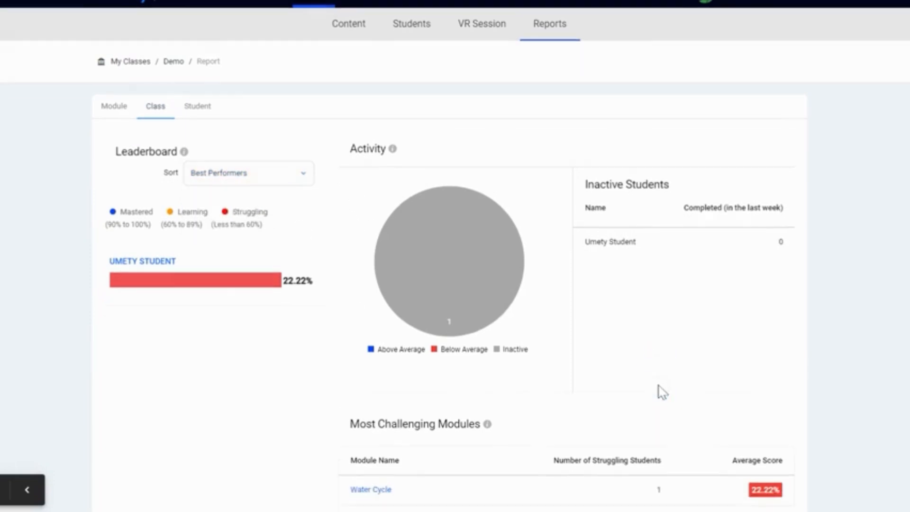
{"action": "scroll", "coordinate": [624, 459], "scroll_direction": "down", "scroll_amount": 2}
{"action": "scroll", "coordinate": [529, 339], "scroll_direction": "up", "scroll_amount": 3}
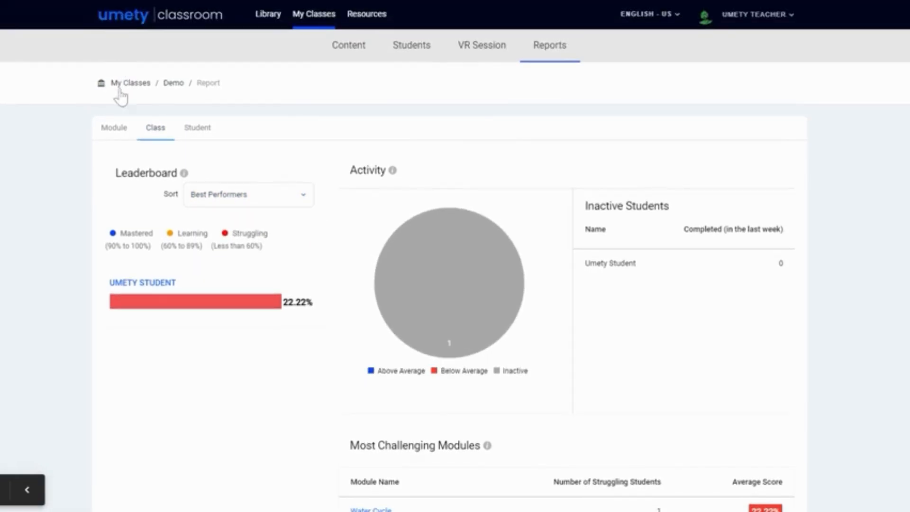
Step: Examine the Umety student account's score report, and return to the list of module reports
{"action": "left_click", "coordinate": [198, 131]}
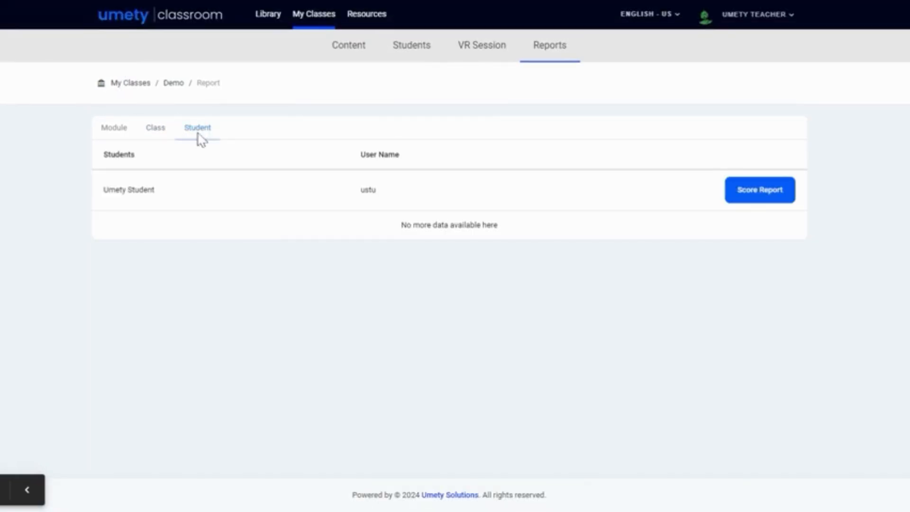
{"action": "left_click", "coordinate": [773, 200]}
{"action": "scroll", "coordinate": [706, 359], "scroll_direction": "down", "scroll_amount": 5}
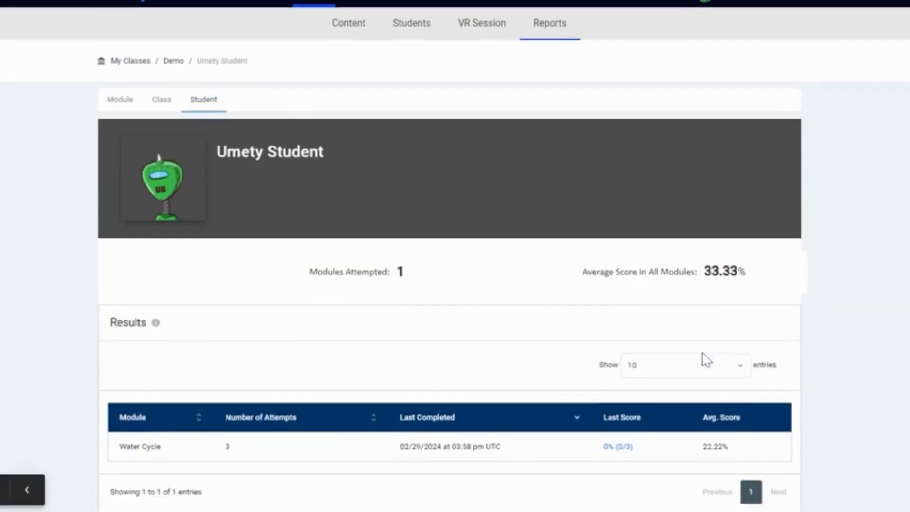
{"action": "scroll", "coordinate": [706, 359], "scroll_direction": "up", "scroll_amount": 4}
{"action": "scroll", "coordinate": [705, 359], "scroll_direction": "up", "scroll_amount": 2}
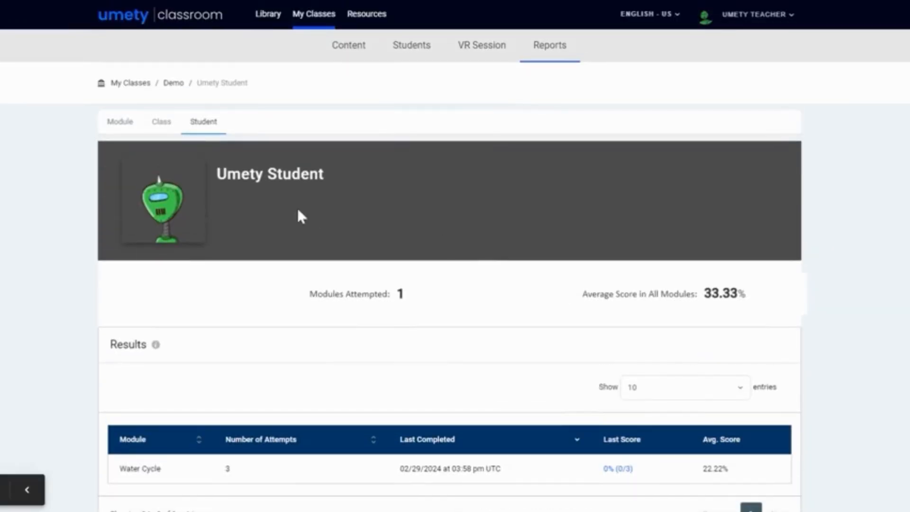
{"action": "left_click", "coordinate": [118, 127]}
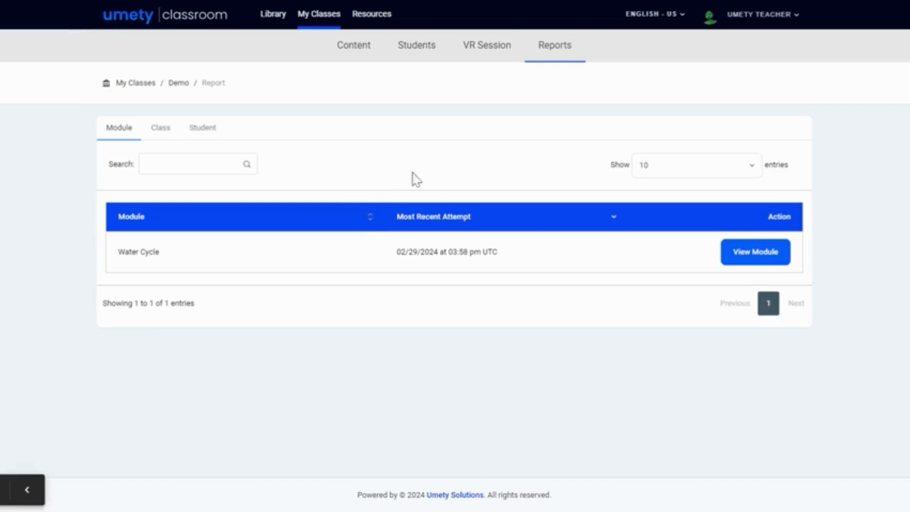
Step: Review the Demo class's content, student-adding options, VR session types and reports, and go to the Resources page
{"action": "left_click", "coordinate": [362, 50]}
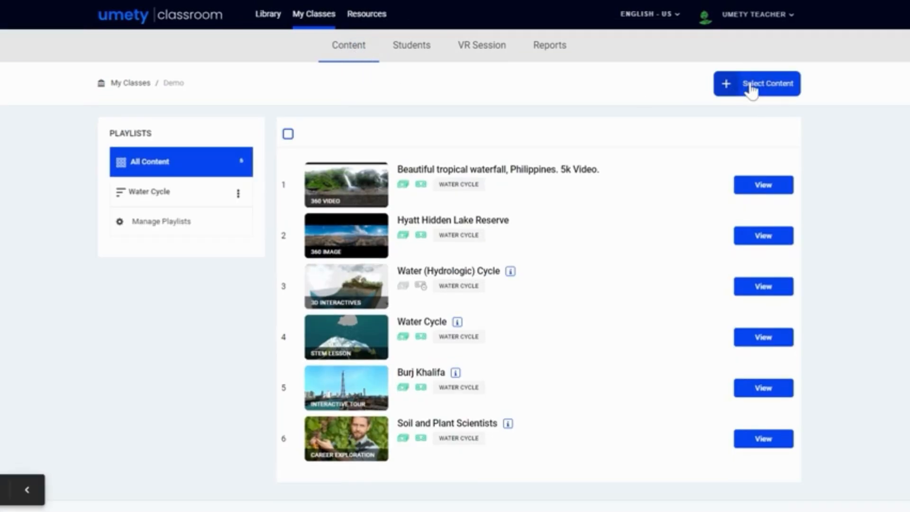
{"action": "left_click", "coordinate": [411, 50]}
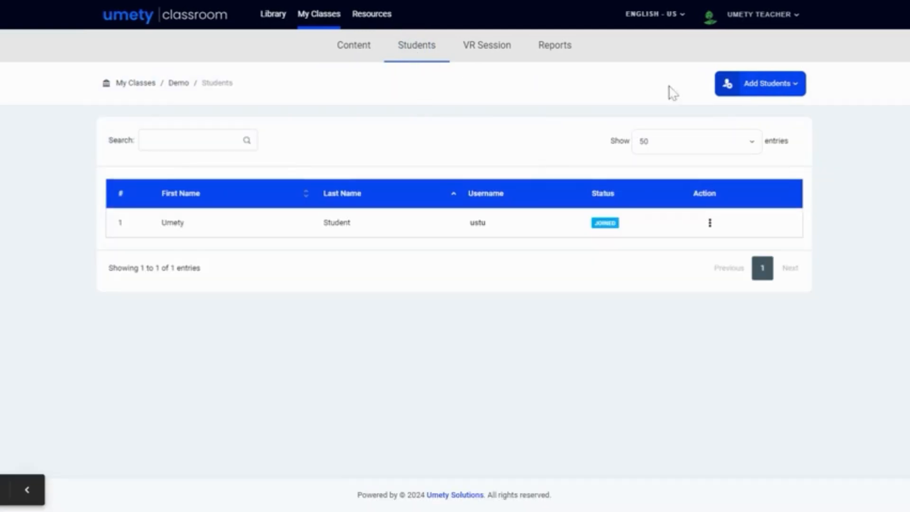
{"action": "left_click", "coordinate": [751, 85]}
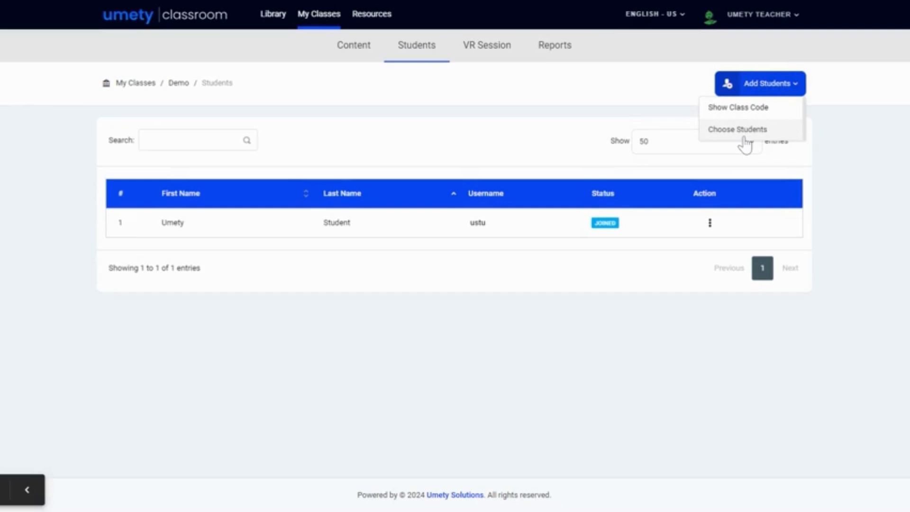
{"action": "left_click", "coordinate": [488, 53]}
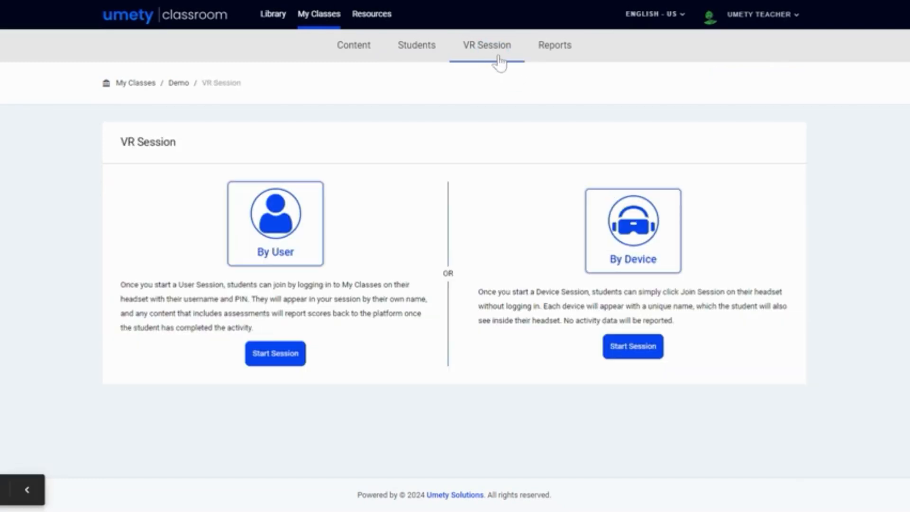
{"action": "left_click", "coordinate": [555, 46]}
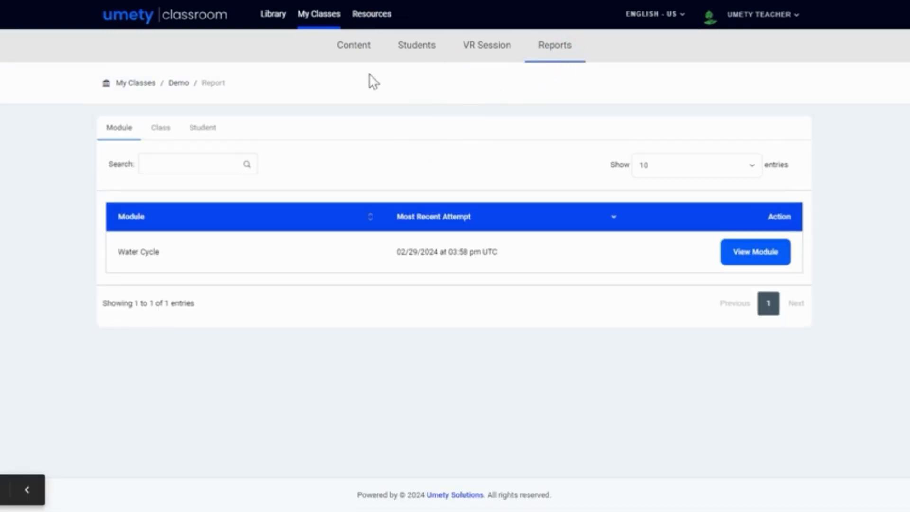
{"action": "left_click", "coordinate": [377, 19]}
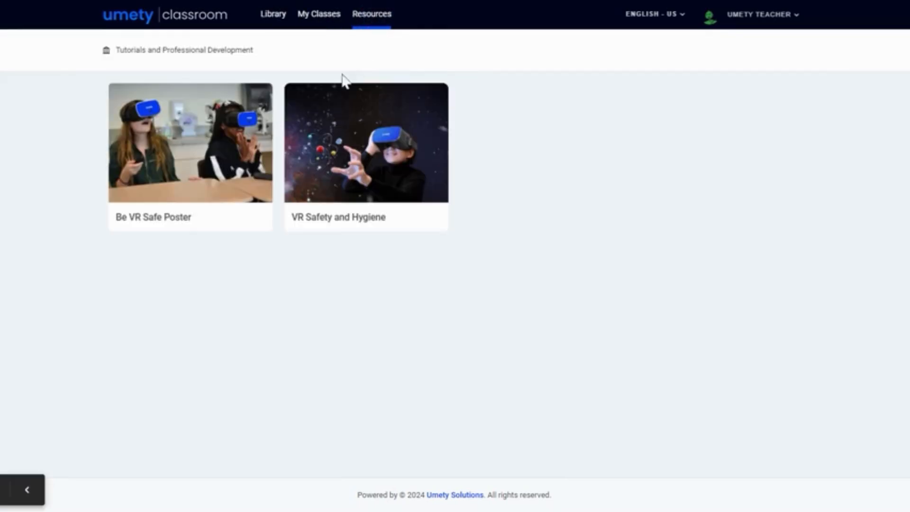